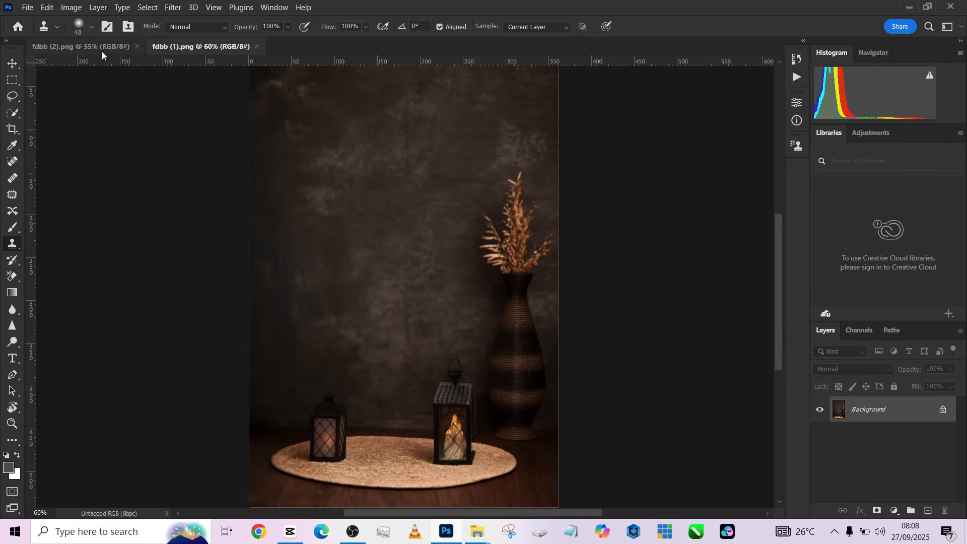
# Select the woman in fdbb (2).png with Select Subject and invert the selection to the backdrop
pyautogui.click(101, 52)
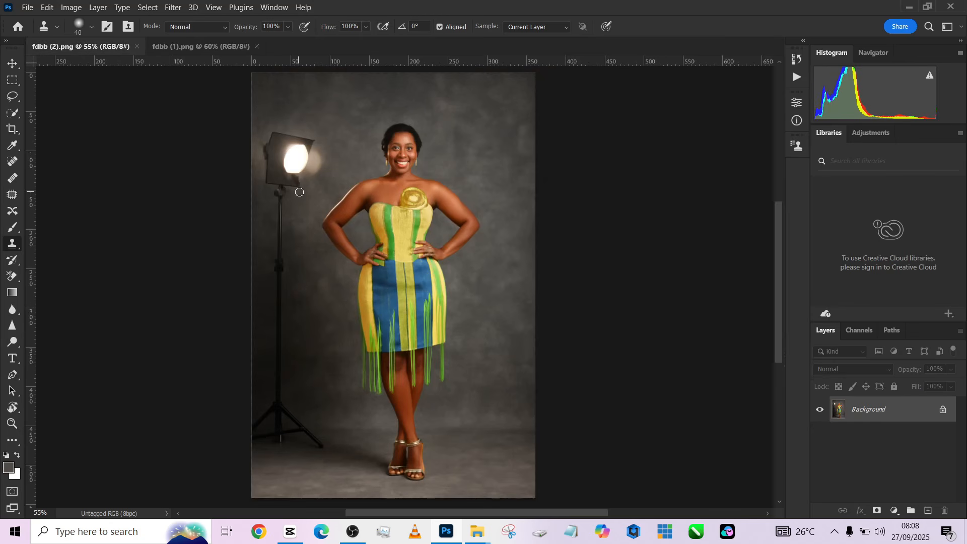
pyautogui.click(182, 45)
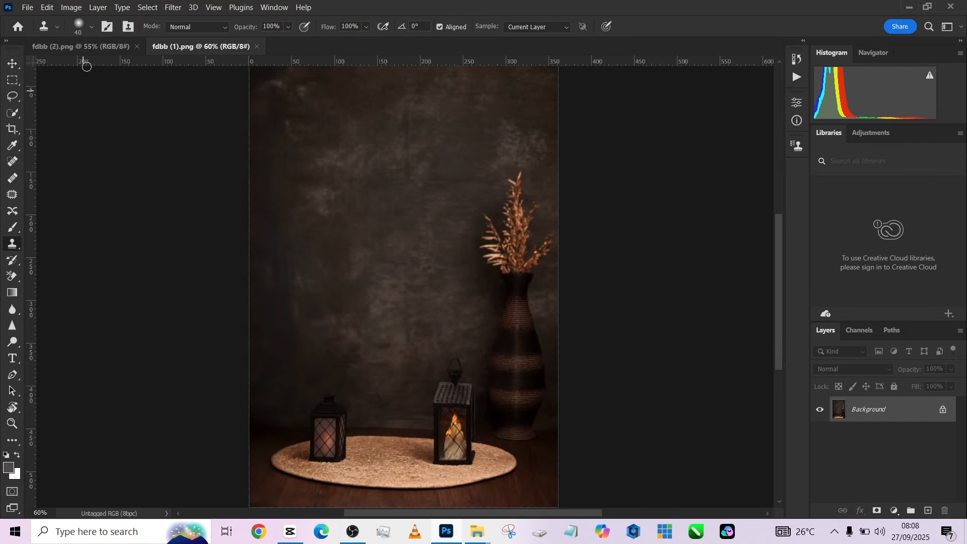
pyautogui.click(106, 45)
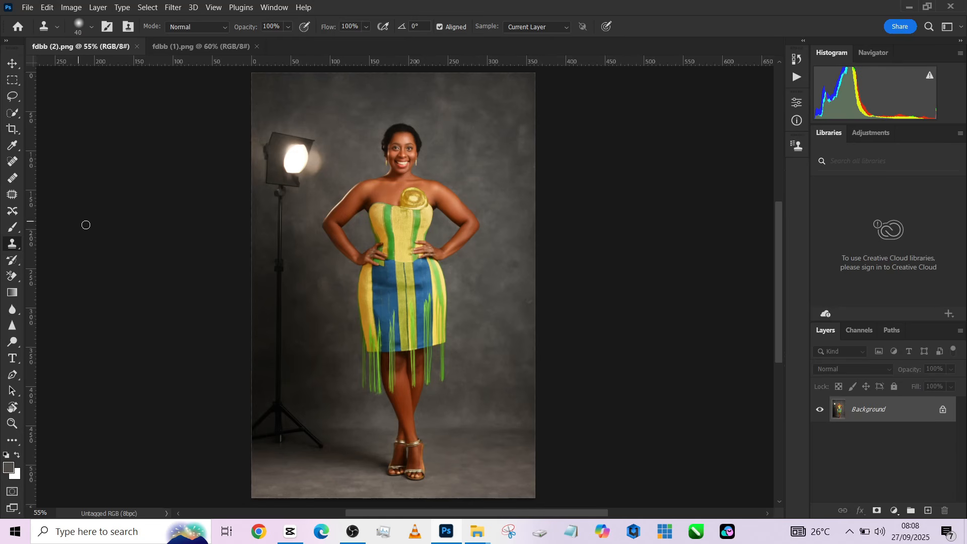
pyautogui.click(12, 116)
pyautogui.click(347, 32)
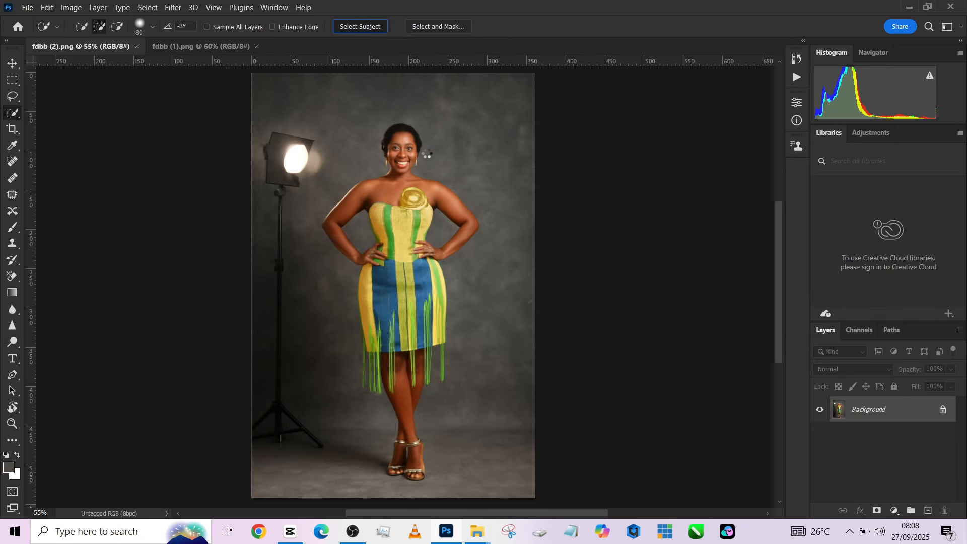
pyautogui.rightClick(428, 154)
pyautogui.click(456, 171)
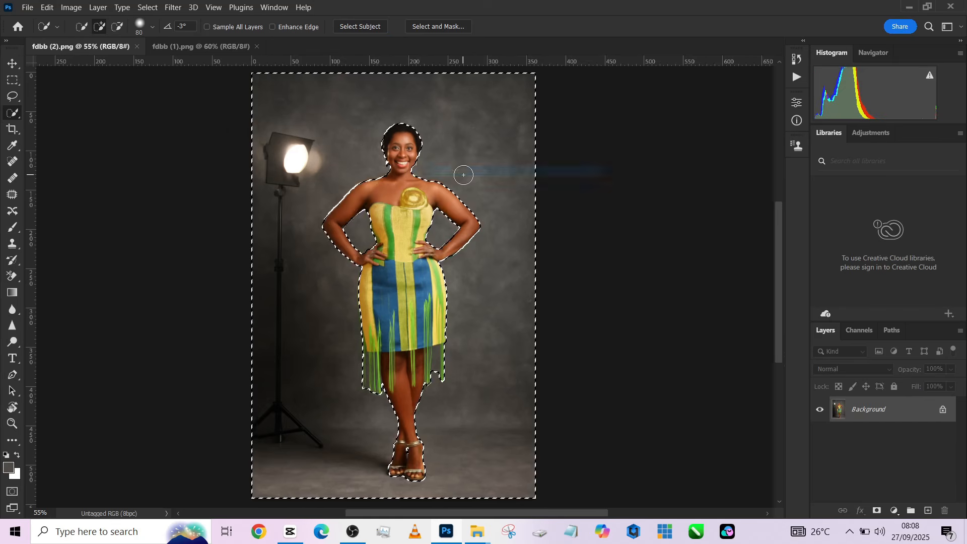
# Refine the backdrop selection between the fringe strands on the right of the skirt's hem, using a Quick Selection brush of size 9
pyautogui.press('[')
pyautogui.press('[')
pyautogui.press('[')
pyautogui.press('[')
pyautogui.press('[')
pyautogui.press('[')
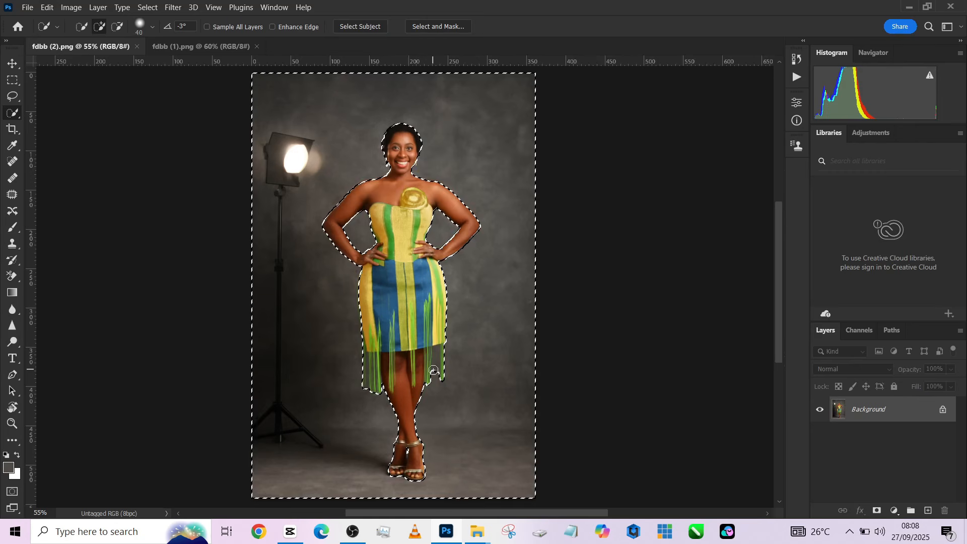
pyautogui.scroll(2, 434, 371)
pyautogui.press('[')
pyautogui.press('[')
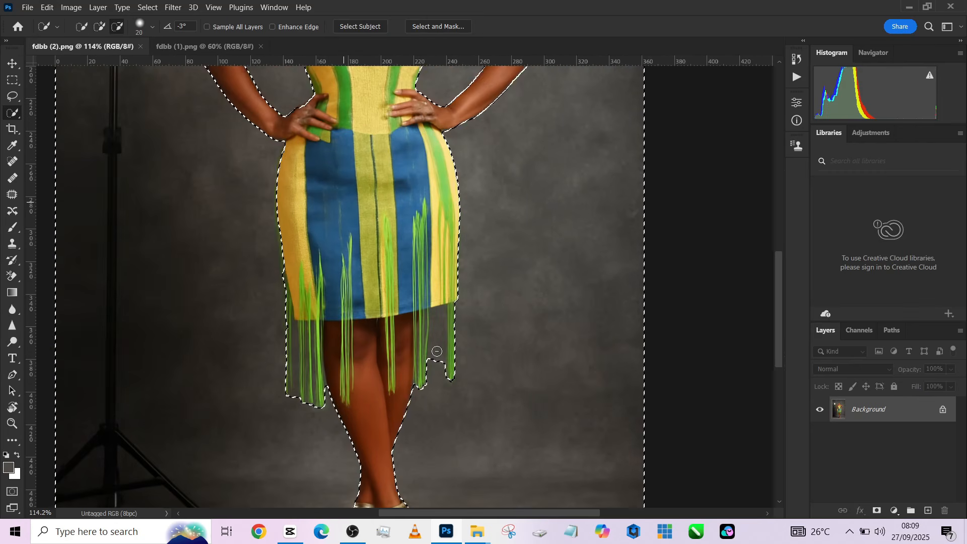
pyautogui.keyDown('alt'); pyautogui.click(427, 318); pyautogui.keyUp('alt')
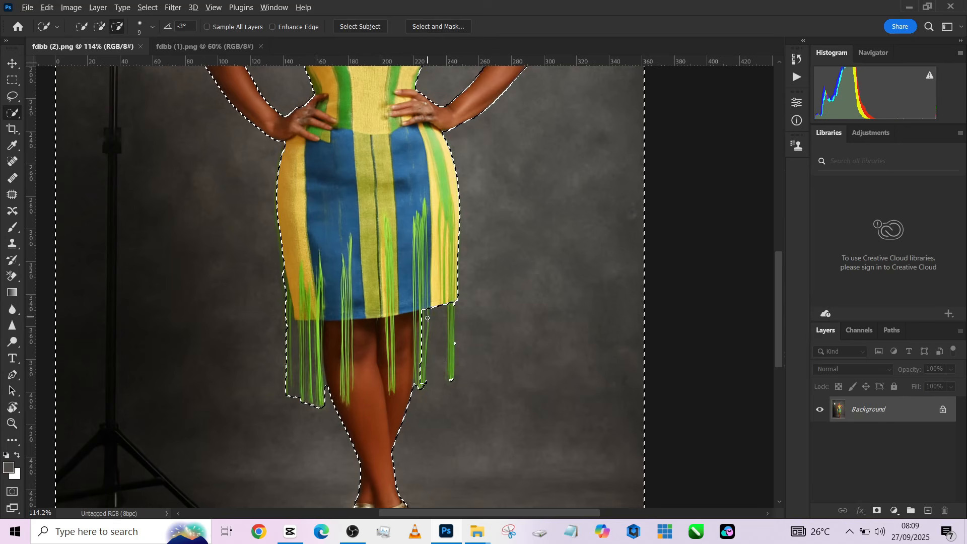
pyautogui.moveTo(427, 315); pyautogui.dragTo(422, 381)
pyautogui.moveTo(451, 310); pyautogui.dragTo(452, 374)
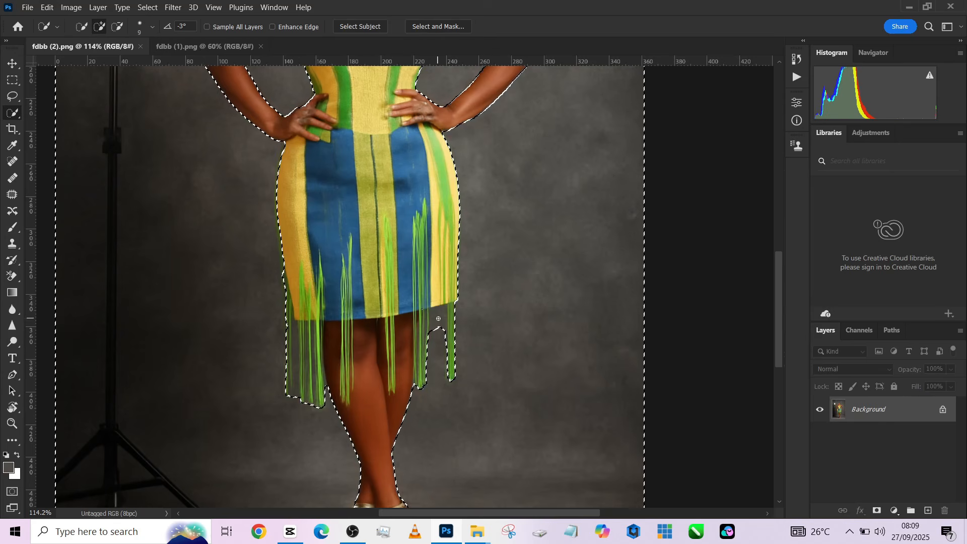
pyautogui.click(438, 319)
# Refine the backdrop selection in the gap between the fringe strands on the left of the skirt's hem
pyautogui.moveTo(296, 396)
pyautogui.mouseDown()
pyautogui.moveTo(296, 327)
pyautogui.moveTo(288, 378)
pyautogui.mouseUp()
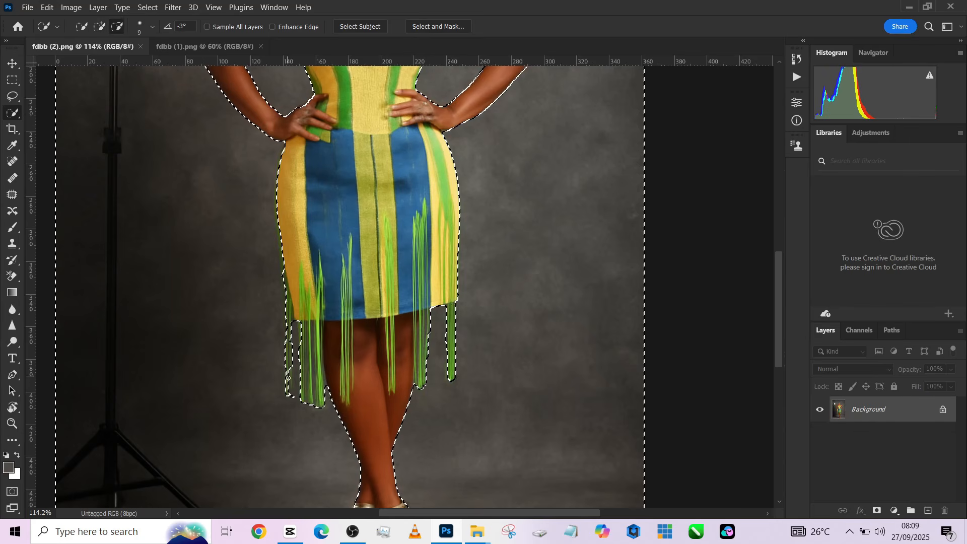
pyautogui.hotkey('ctrl', '0')
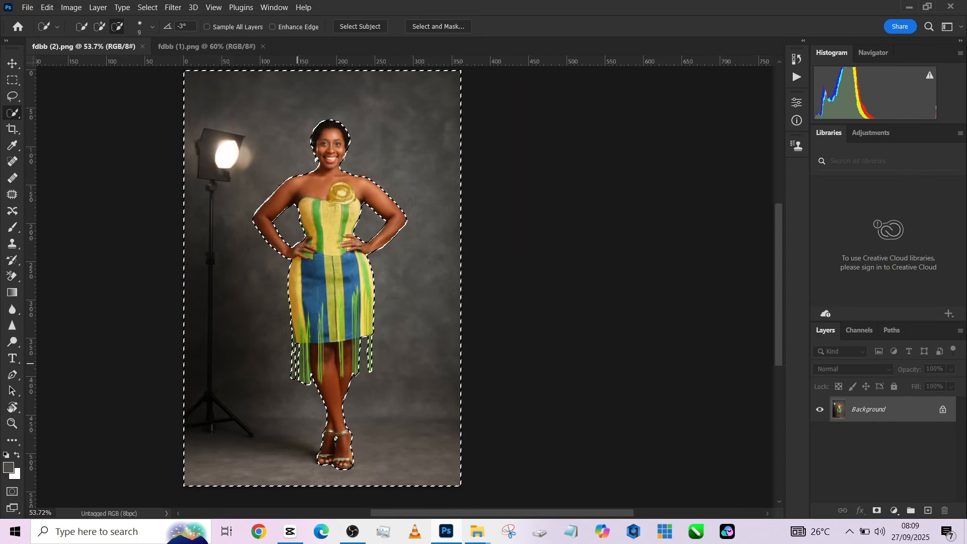
pyautogui.scroll(1, 300, 361)
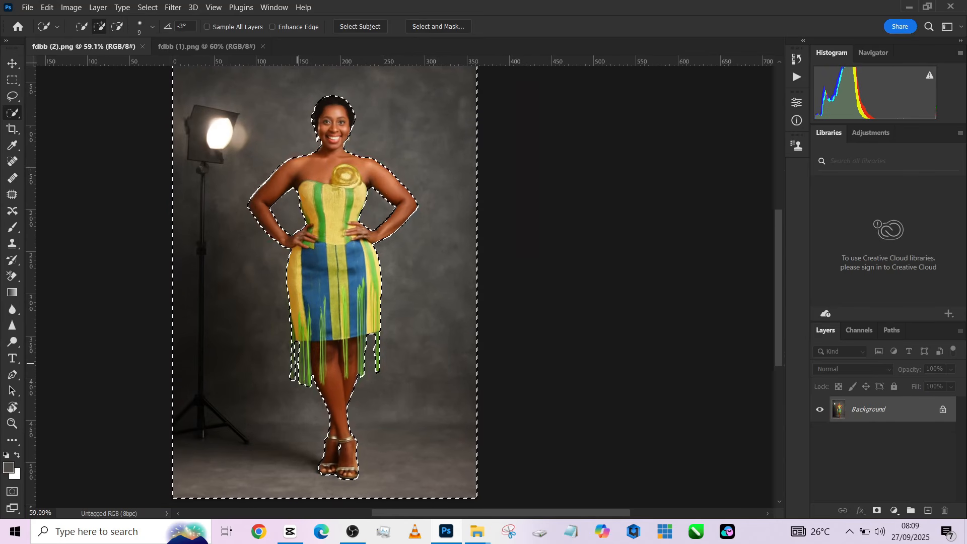
pyautogui.scroll(3, 316, 360)
pyautogui.scroll(-2, 316, 361)
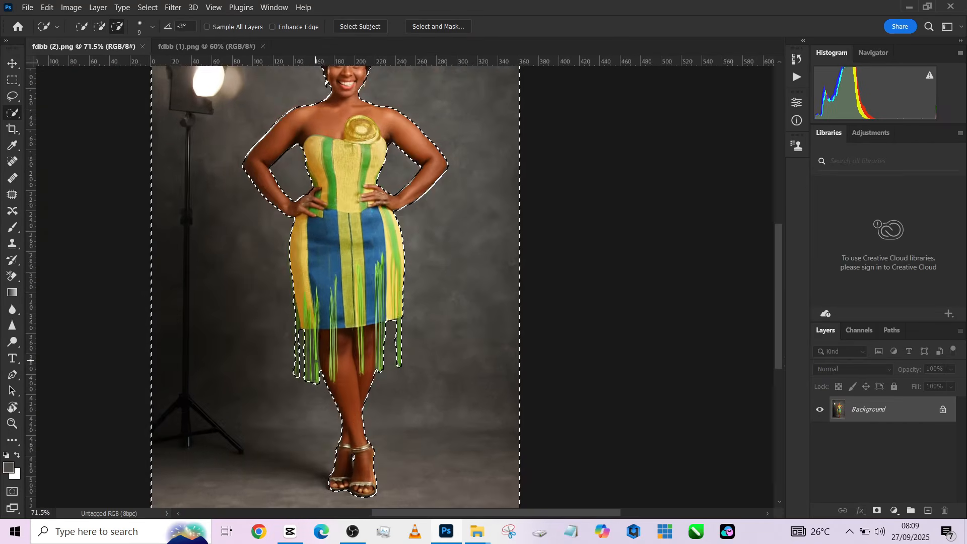
pyautogui.scroll(-4, 316, 360)
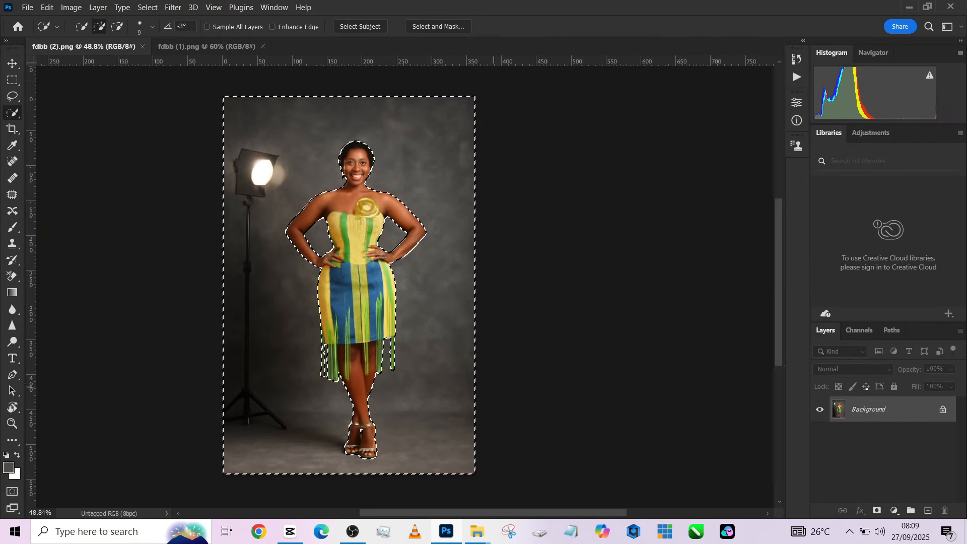
# Remove the studio light's head and glow with the Clone Stamp, sampling from the surrounding grey backdrop
pyautogui.moveTo(915, 409); pyautogui.dragTo(929, 493)
pyautogui.press('s')
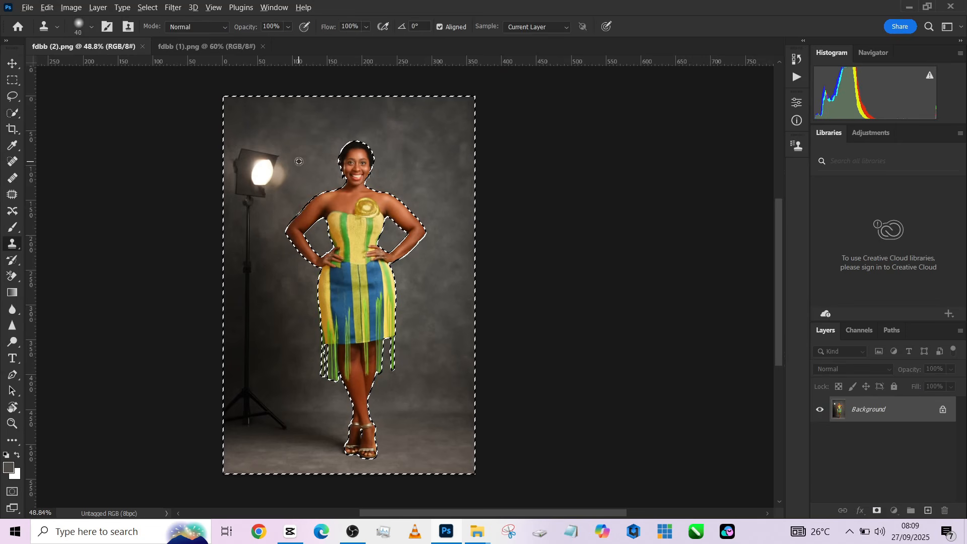
pyautogui.moveTo(298, 161)
pyautogui.mouseDown()
pyautogui.moveTo(322, 161)
pyautogui.moveTo(262, 177)
pyautogui.moveTo(259, 168)
pyautogui.moveTo(300, 163)
pyautogui.moveTo(302, 149)
pyautogui.moveTo(277, 157)
pyautogui.moveTo(259, 184)
pyautogui.moveTo(257, 169)
pyautogui.moveTo(255, 218)
pyautogui.mouseUp()
pyautogui.keyDown('alt'); pyautogui.click(298, 141); pyautogui.keyUp('alt')
pyautogui.click(265, 170)
pyautogui.keyDown('alt'); pyautogui.click(300, 134); pyautogui.keyUp('alt')
pyautogui.keyDown('alt'); pyautogui.click(271, 145); pyautogui.keyUp('alt')
pyautogui.hotkey('ctrl', 'z')
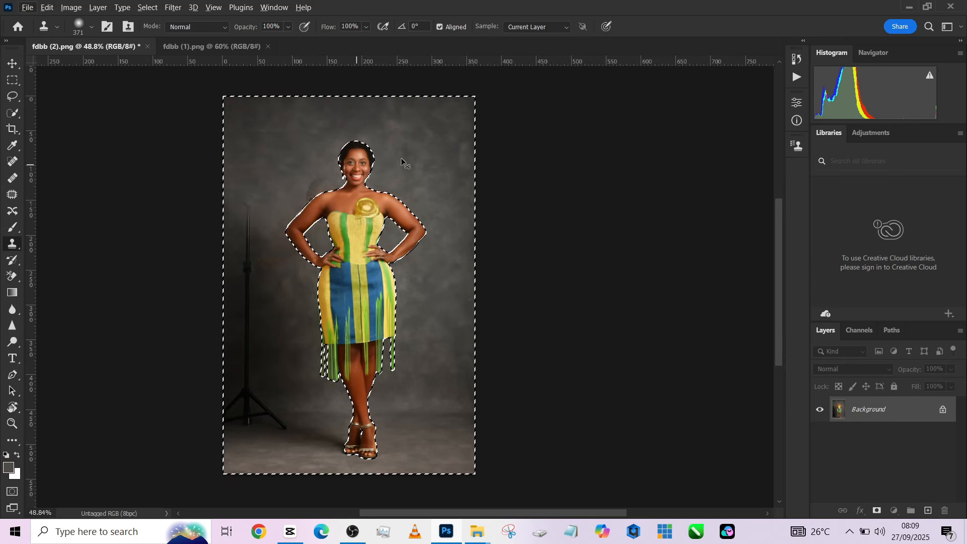
# Clone out the light stand's pole and tripod legs with nearby backdrop and floor texture, using a brush size of 184
pyautogui.moveTo(261, 277); pyautogui.dragTo(239, 279)
pyautogui.keyDown('alt'); pyautogui.click(263, 334); pyautogui.keyUp('alt')
pyautogui.moveTo(247, 329); pyautogui.dragTo(247, 230)
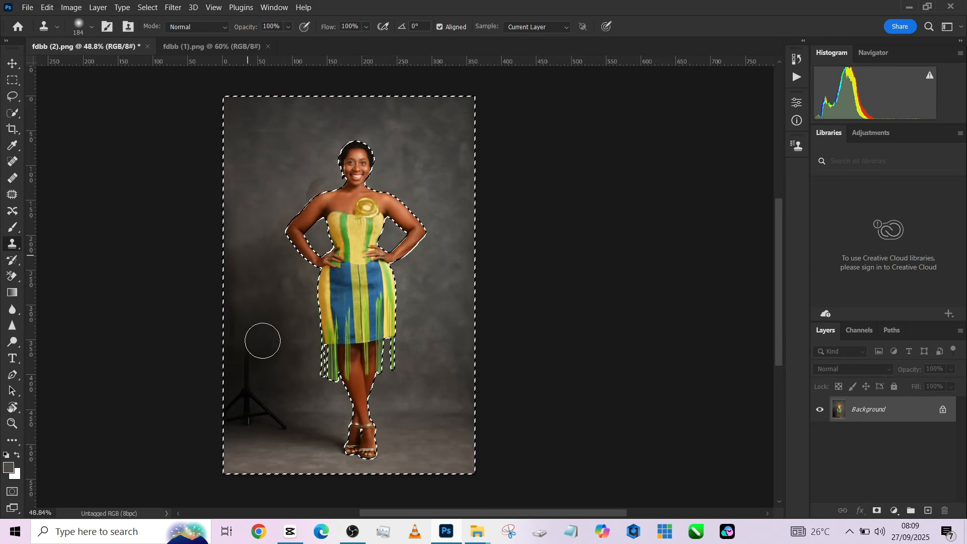
pyautogui.keyDown('alt'); pyautogui.click(262, 344); pyautogui.keyUp('alt')
pyautogui.moveTo(246, 349); pyautogui.dragTo(246, 377)
pyautogui.keyDown('alt'); pyautogui.click(283, 410); pyautogui.keyUp('alt')
pyautogui.moveTo(267, 409); pyautogui.dragTo(287, 424)
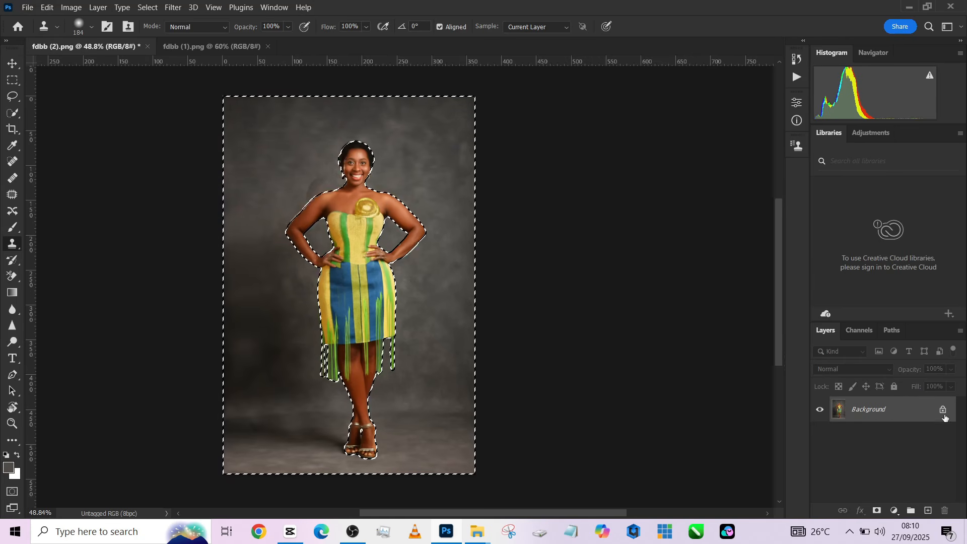
# Duplicate the Background layer and cut the selected backdrop from the copy onto its own layer
pyautogui.moveTo(945, 418); pyautogui.dragTo(929, 510)
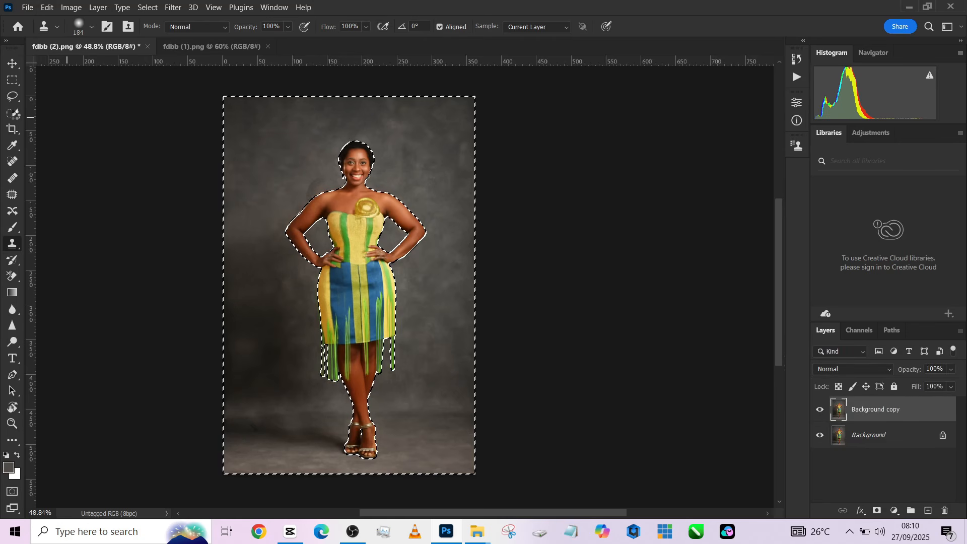
pyautogui.moveTo(13, 113); pyautogui.dragTo(71, 126)
pyautogui.rightClick(340, 208)
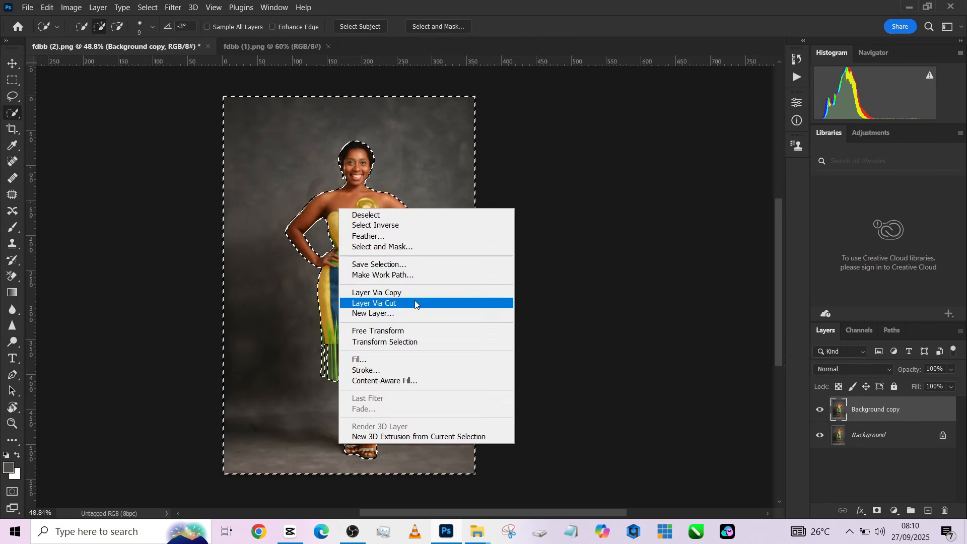
pyautogui.click(411, 304)
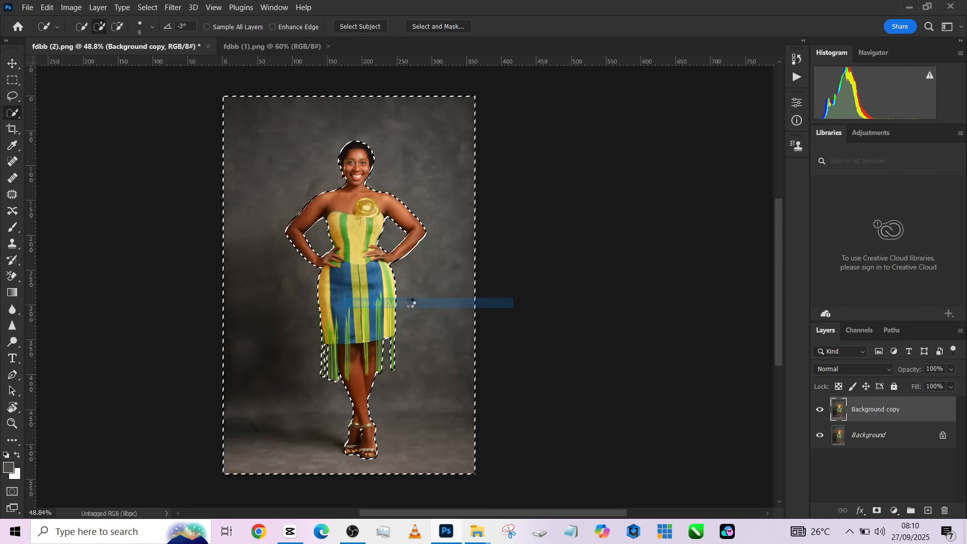
# Move the cut backdrop layer below the woman's layer and apply a Gaussian Blur with a radius of 75.5 pixels
pyautogui.moveTo(858, 417)
pyautogui.mouseDown()
pyautogui.moveTo(866, 438)
pyautogui.moveTo(868, 425)
pyautogui.mouseUp()
pyautogui.click(868, 403)
pyautogui.click(876, 432)
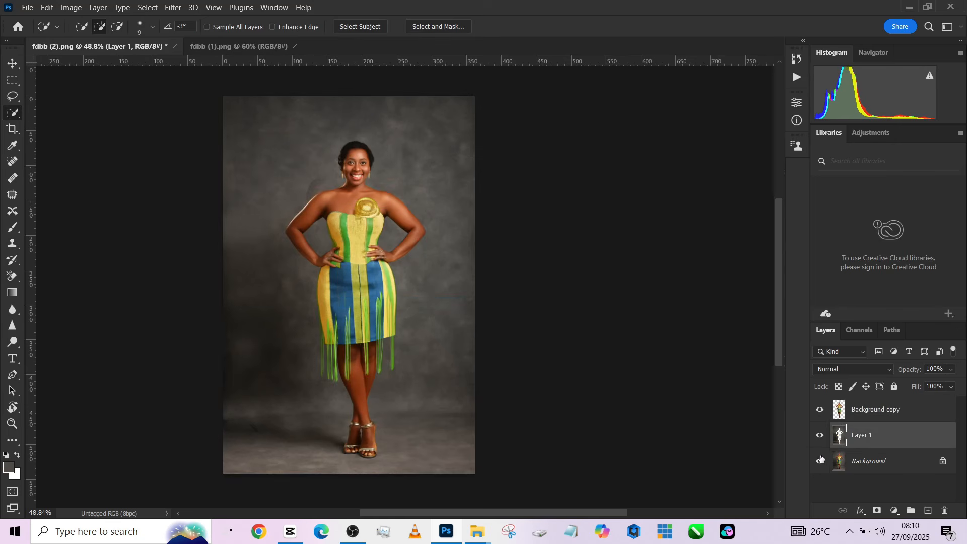
pyautogui.click(172, 7)
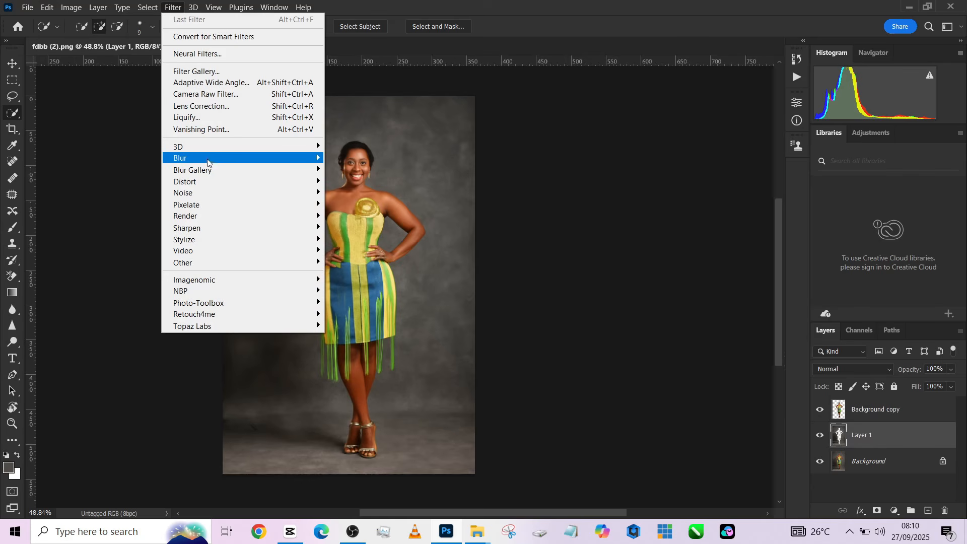
pyautogui.moveTo(307, 158)
pyautogui.click(369, 204)
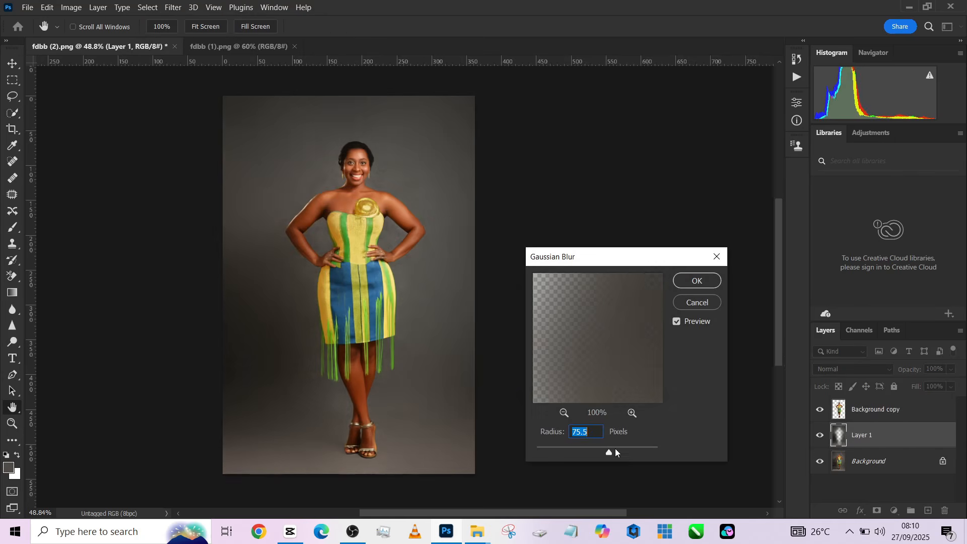
pyautogui.click(699, 282)
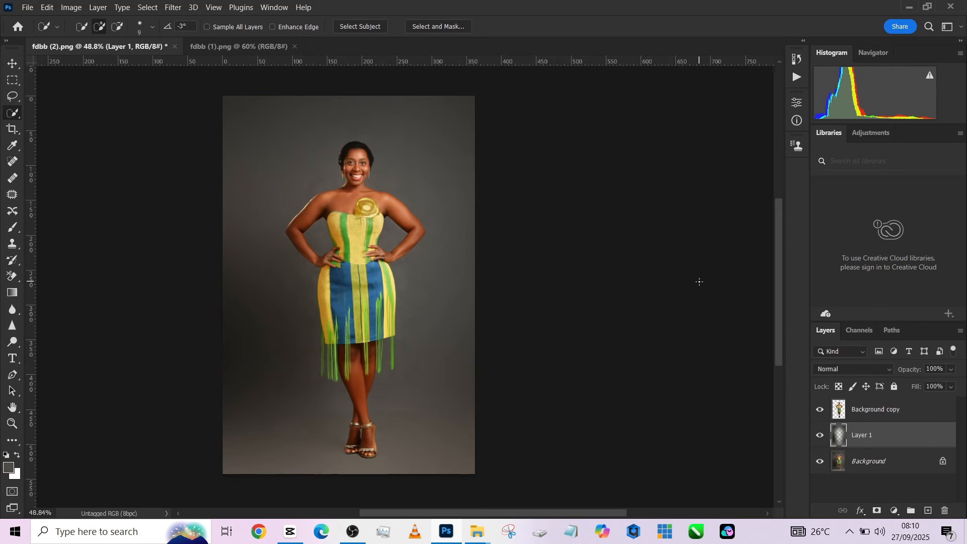
# Unlock the background layer of fdbb (1).png and bring that image into fdbb (2).png behind the woman
pyautogui.click(303, 46)
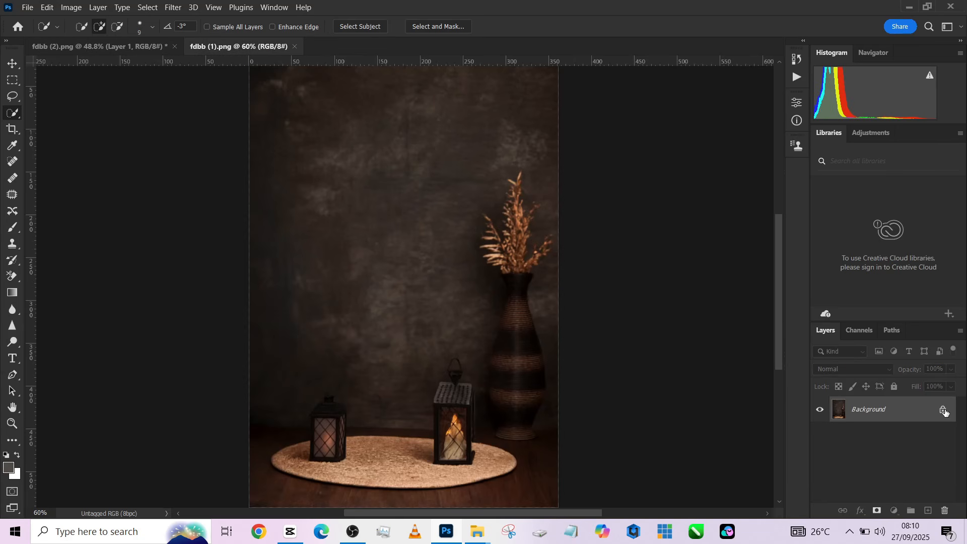
pyautogui.click(943, 409)
pyautogui.press('v')
pyautogui.moveTo(483, 340); pyautogui.dragTo(128, 42)
pyautogui.moveTo(333, 234); pyautogui.dragTo(334, 235)
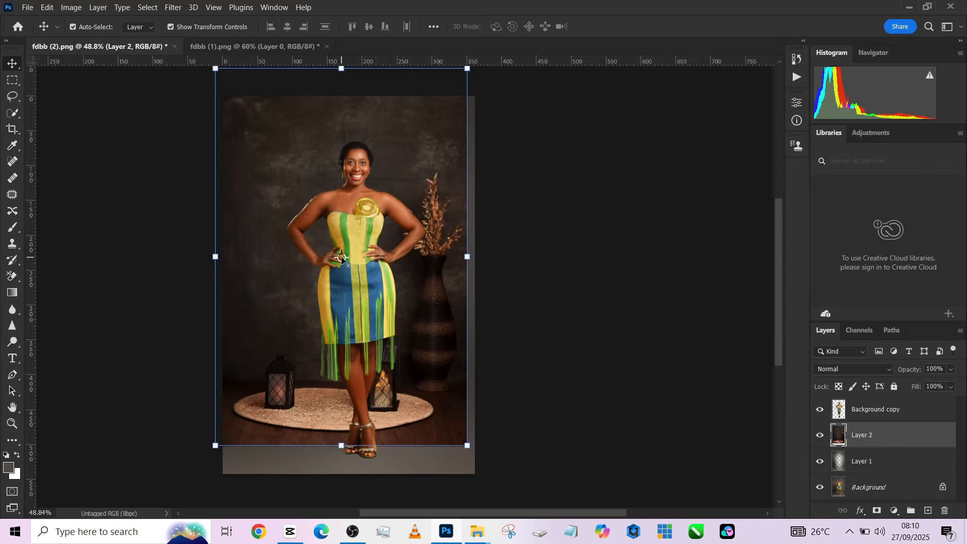
# Enlarge and position the lantern backdrop so it fills the canvas, with the round rug under the woman's feet
pyautogui.moveTo(312, 341)
pyautogui.mouseDown()
pyautogui.moveTo(322, 327)
pyautogui.moveTo(304, 370)
pyautogui.moveTo(315, 351)
pyautogui.moveTo(304, 352)
pyautogui.moveTo(313, 352)
pyautogui.mouseUp()
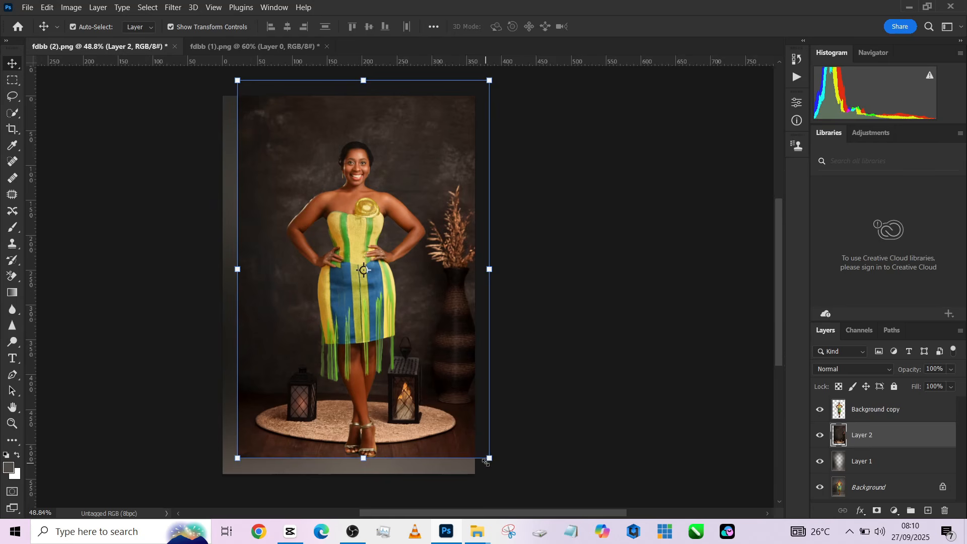
pyautogui.moveTo(410, 378); pyautogui.dragTo(401, 379)
pyautogui.moveTo(481, 269); pyautogui.dragTo(496, 270)
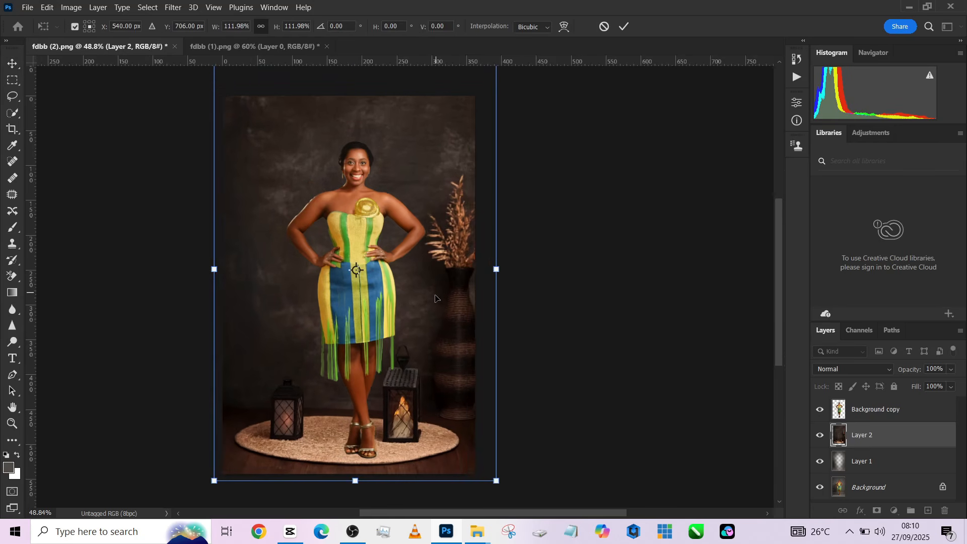
pyautogui.moveTo(435, 292); pyautogui.dragTo(443, 299)
pyautogui.moveTo(506, 269); pyautogui.dragTo(508, 269)
pyautogui.moveTo(471, 329); pyautogui.dragTo(468, 330)
pyautogui.press('Return')
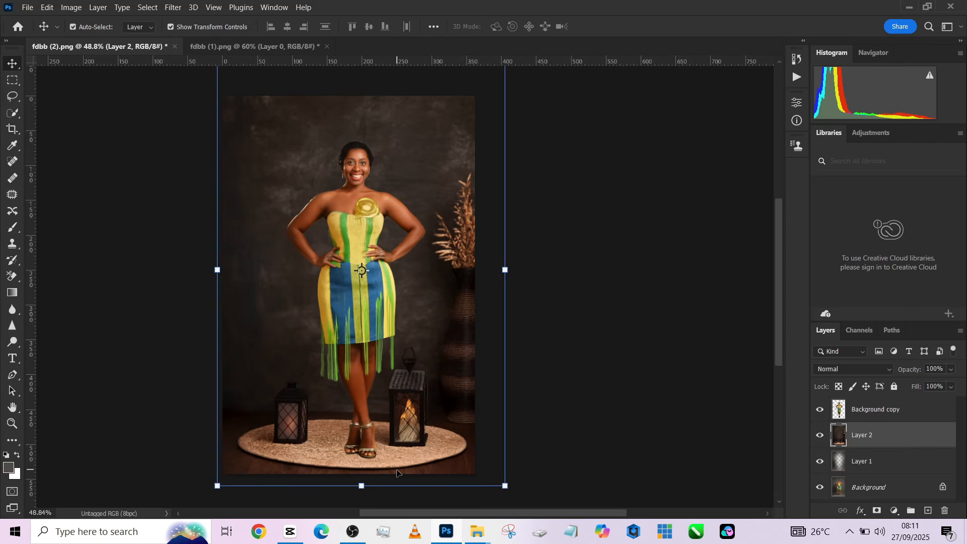
# Set the lantern backdrop layer's blend mode to Overlay
pyautogui.scroll(4, 315, 434)
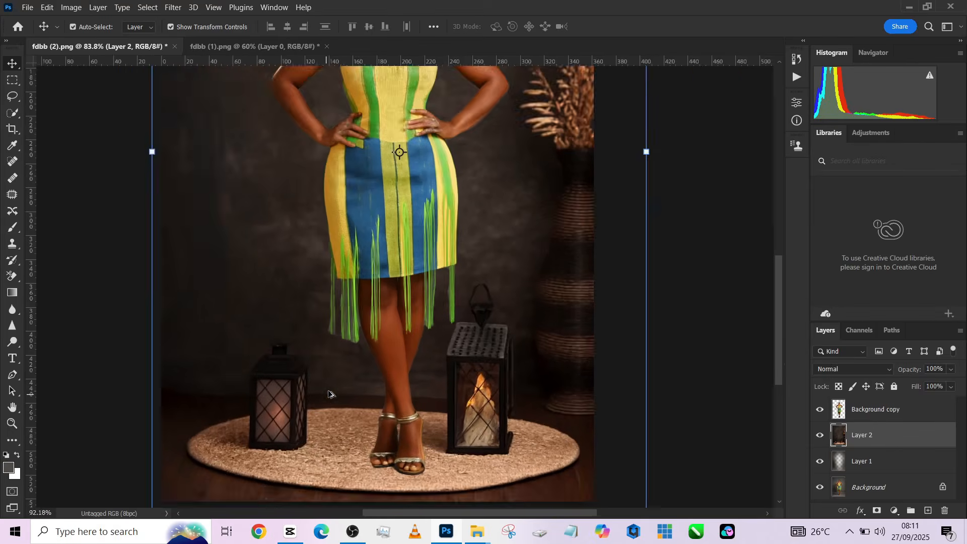
pyautogui.scroll(-4, 468, 324)
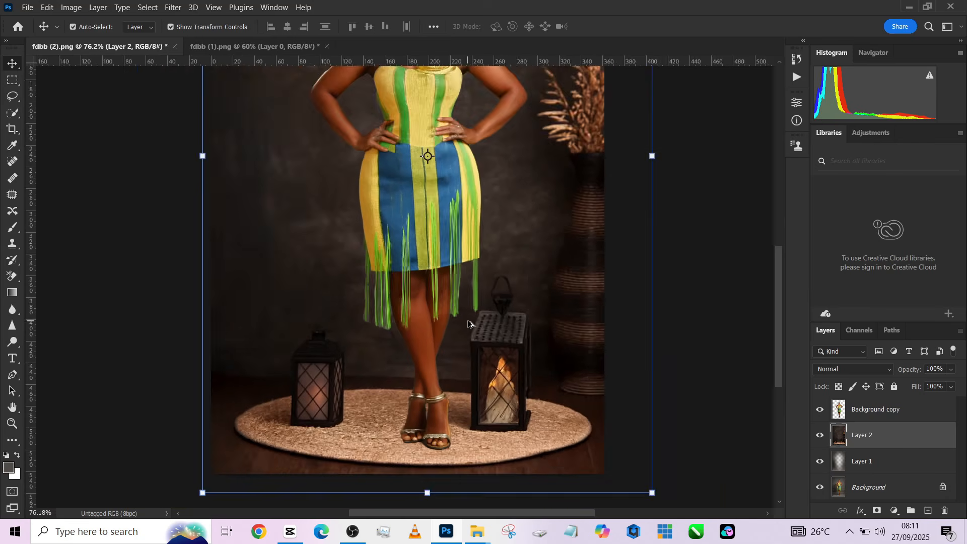
pyautogui.moveTo(509, 282); pyautogui.dragTo(447, 355)
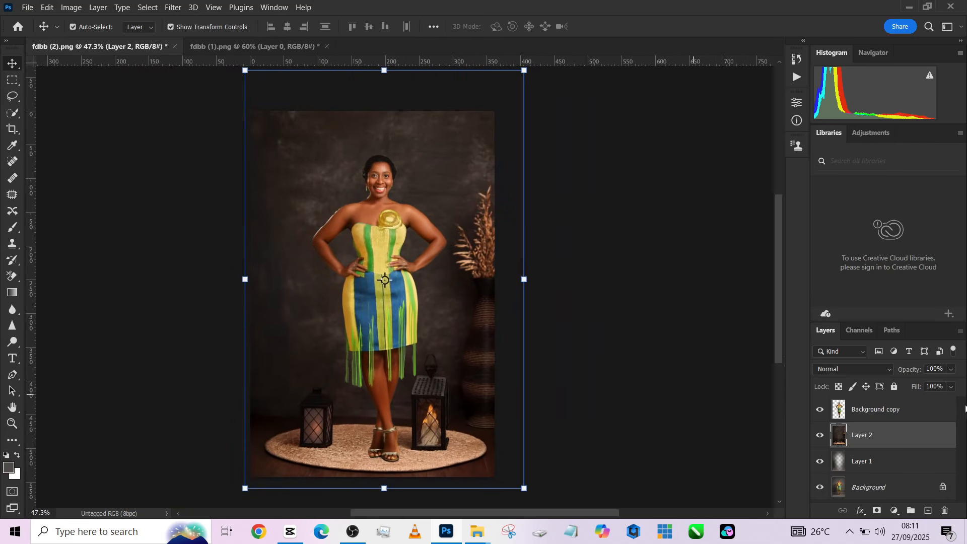
pyautogui.click(873, 366)
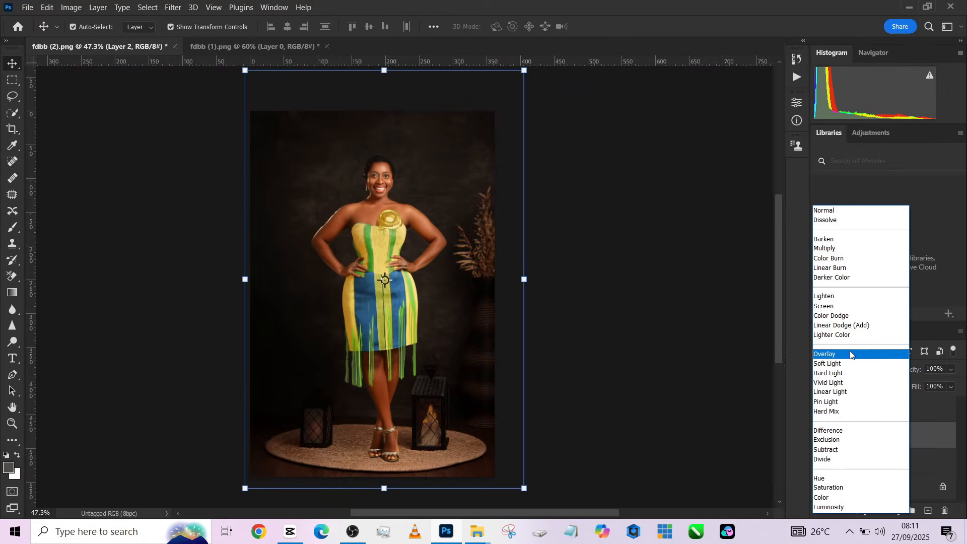
pyautogui.click(850, 354)
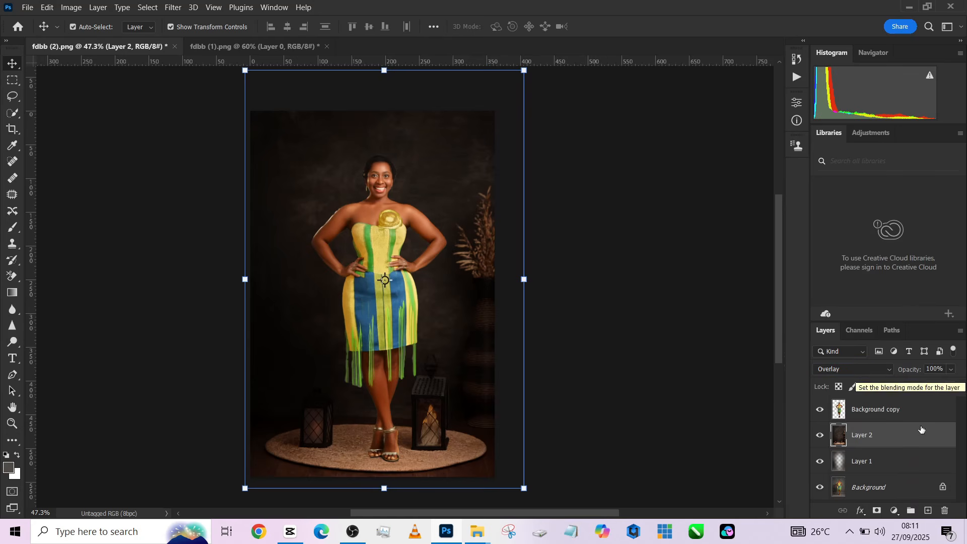
# Add a Curves adjustment layer above the lantern backdrop and set its blend mode to Screen, leaving the curve straight
pyautogui.click(897, 513)
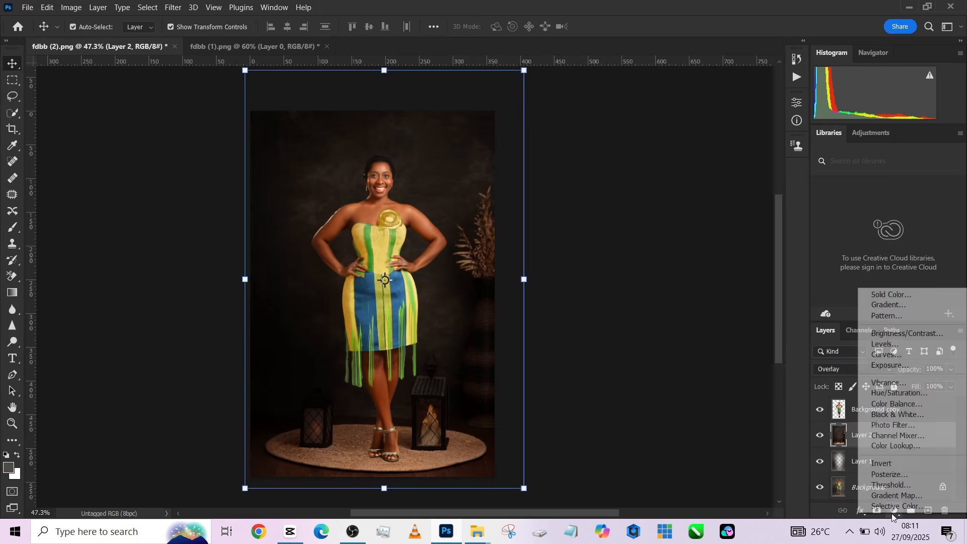
pyautogui.click(889, 355)
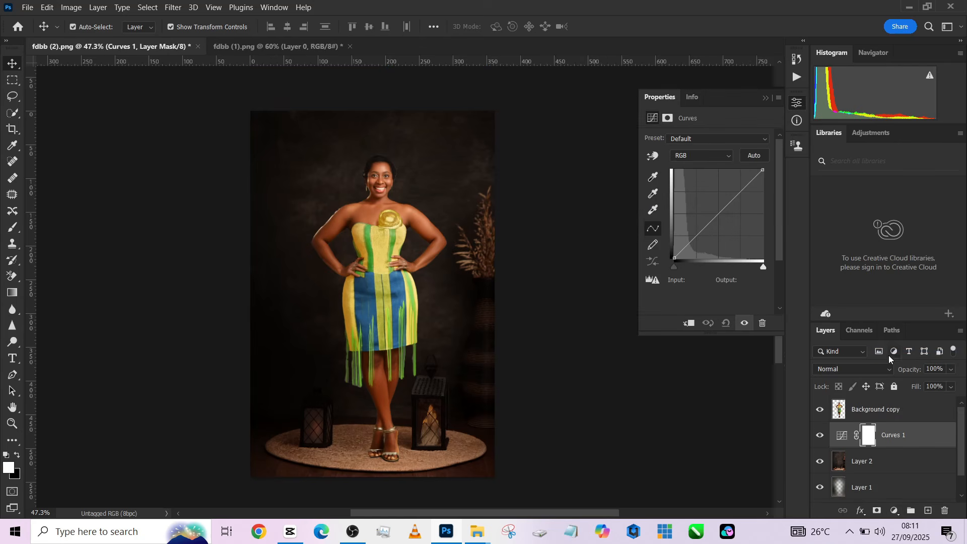
pyautogui.moveTo(718, 214); pyautogui.dragTo(713, 202)
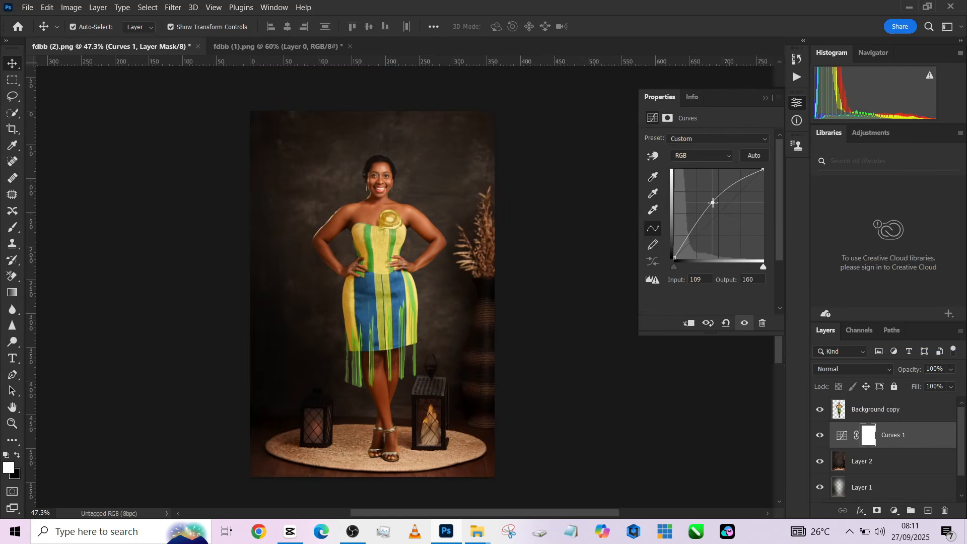
pyautogui.hotkey('ctrl', 'z')
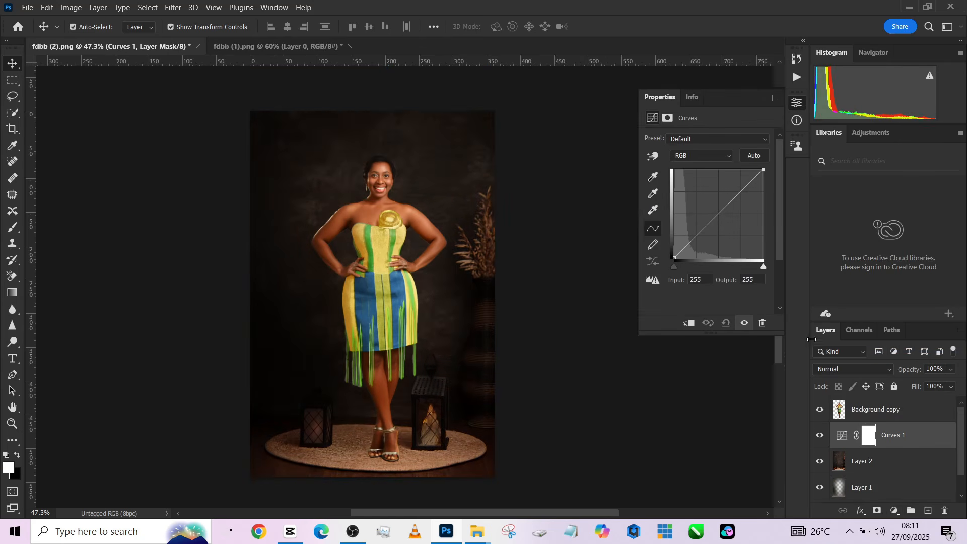
pyautogui.click(827, 369)
pyautogui.click(830, 307)
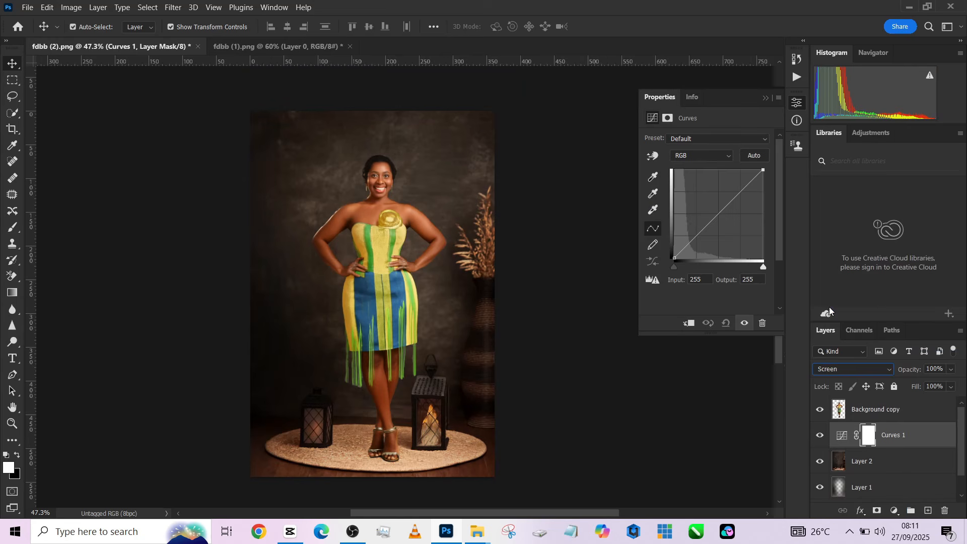
# Compare the scene with the Curves adjustment layer hidden and shown, and try a slight midtone lift of its curve
pyautogui.click(818, 438)
pyautogui.click(818, 438)
pyautogui.click(818, 438)
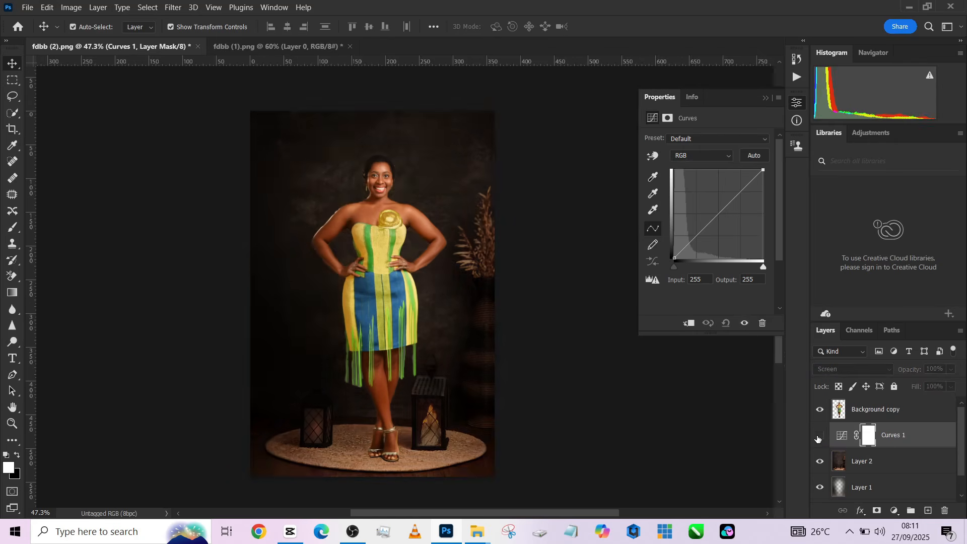
pyautogui.click(818, 438)
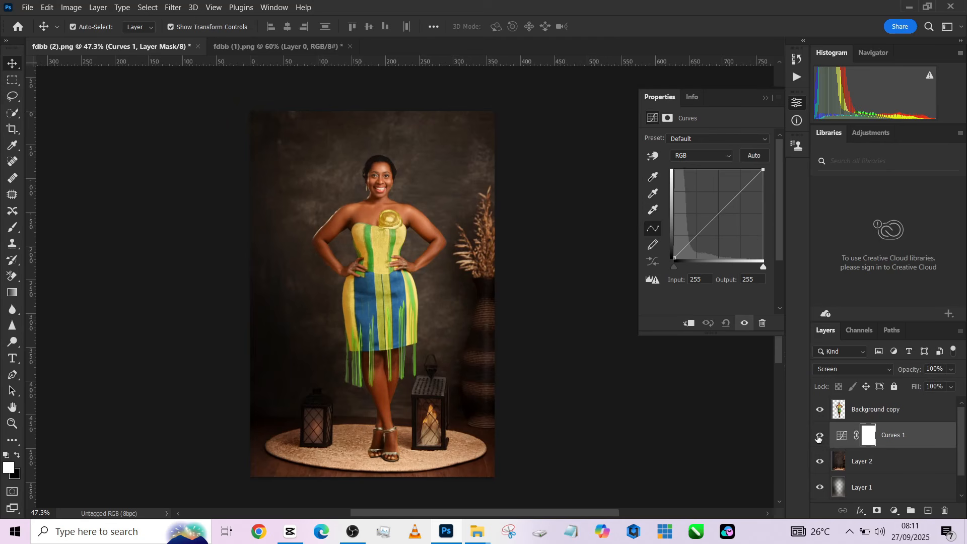
pyautogui.click(715, 209)
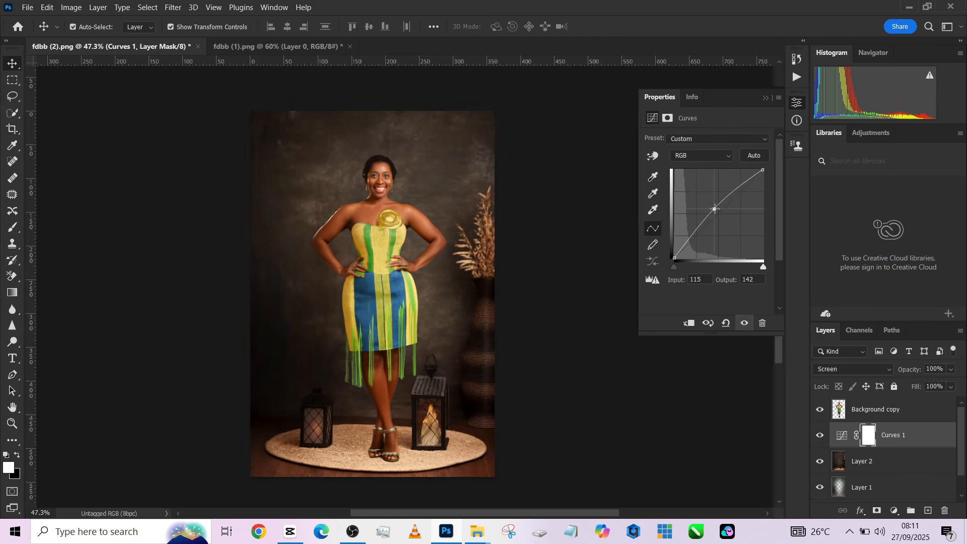
pyautogui.hotkey('ctrl', 'z')
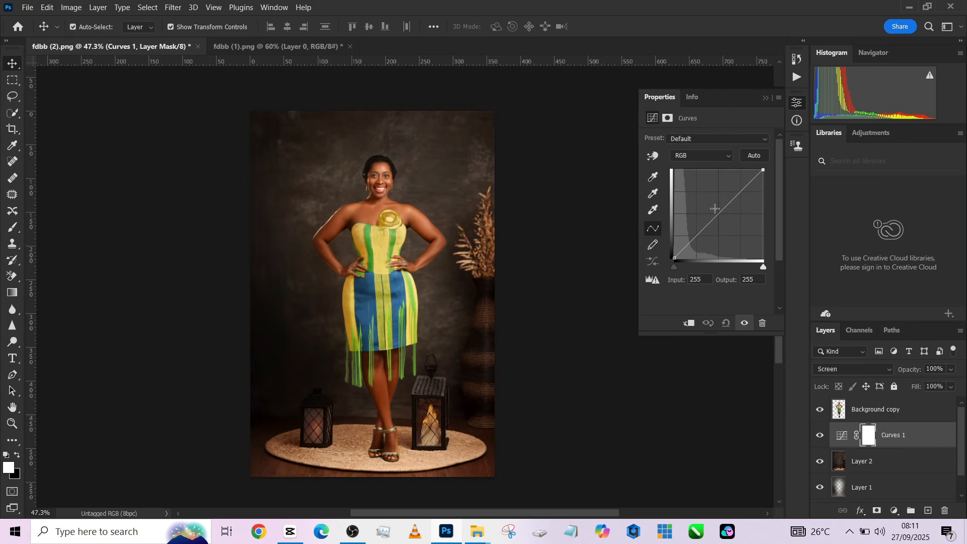
pyautogui.click(819, 436)
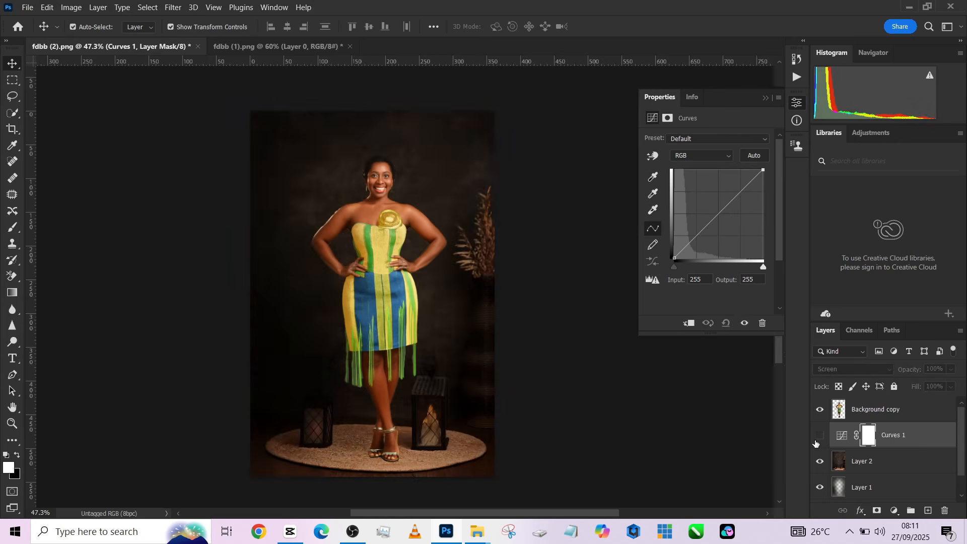
pyautogui.click(820, 437)
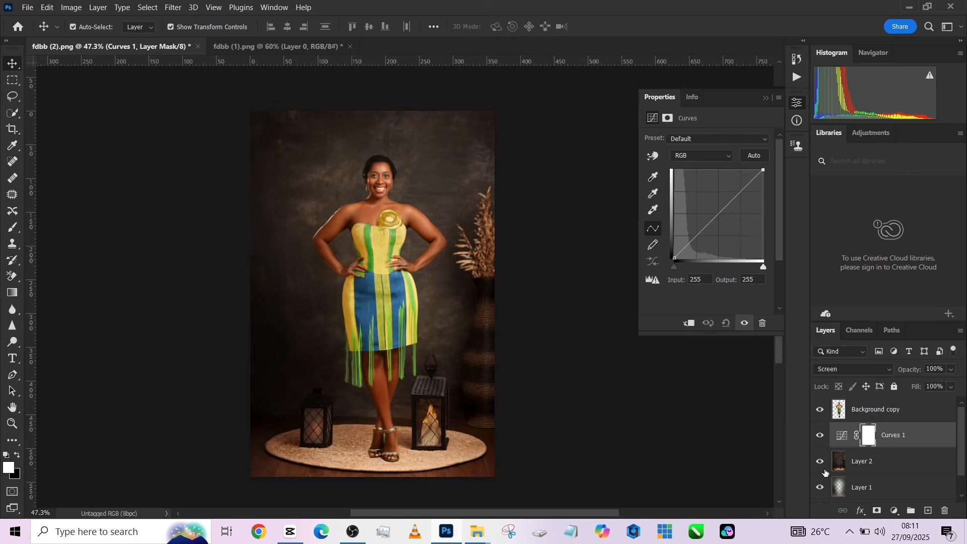
# Hide and show the blurred backdrop, original background and lantern backdrop layers in turn to compare what each contributes
pyautogui.click(821, 489)
pyautogui.click(821, 489)
pyautogui.click(821, 488)
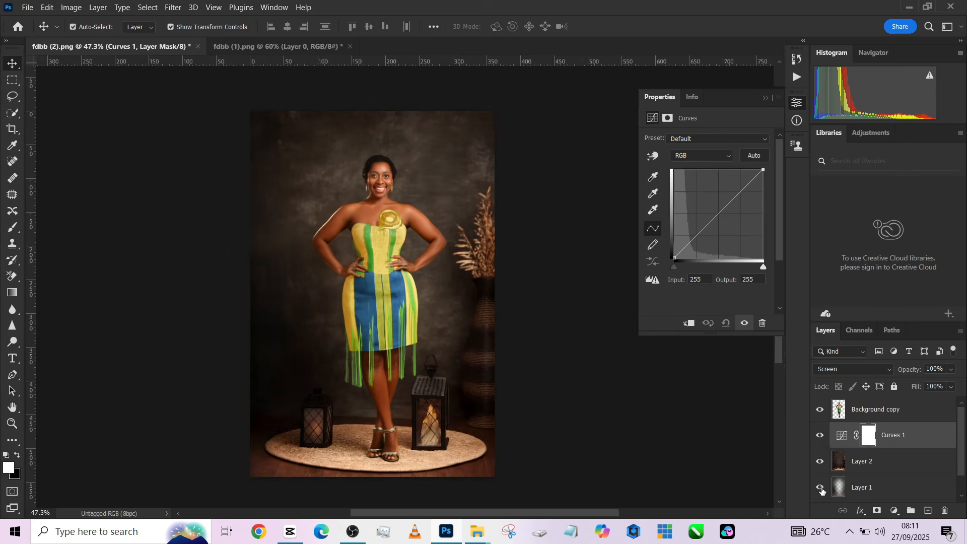
pyautogui.click(821, 489)
pyautogui.click(821, 488)
pyautogui.click(821, 489)
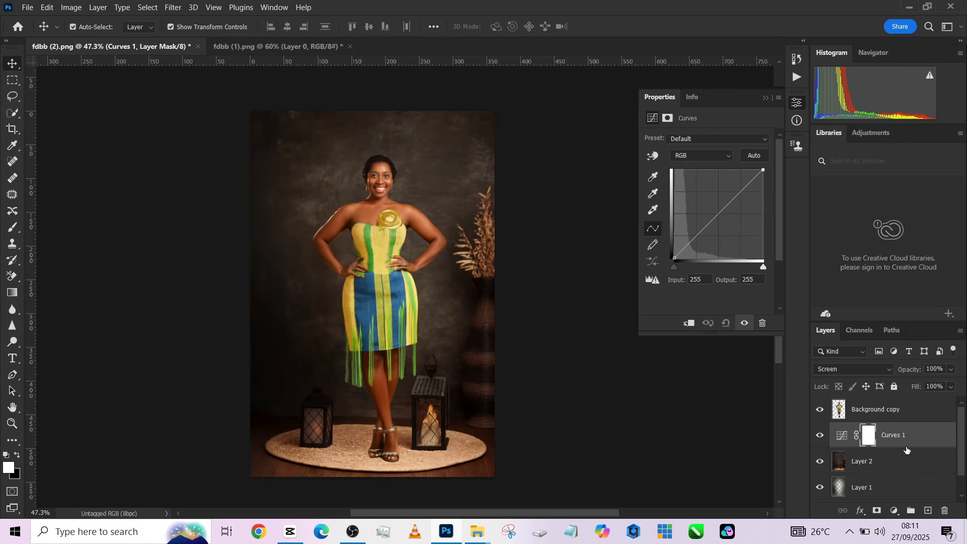
pyautogui.scroll(-1, 906, 450)
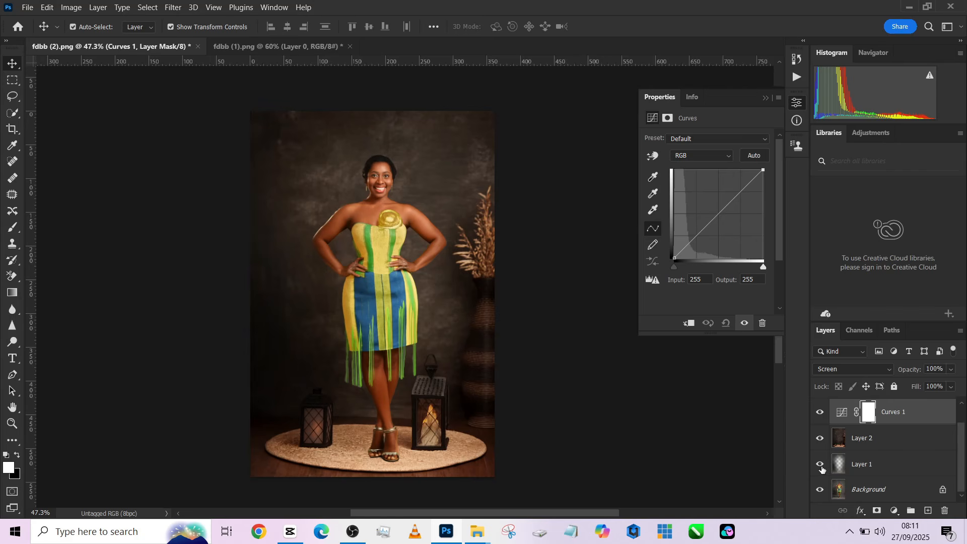
pyautogui.click(821, 495)
pyautogui.click(819, 493)
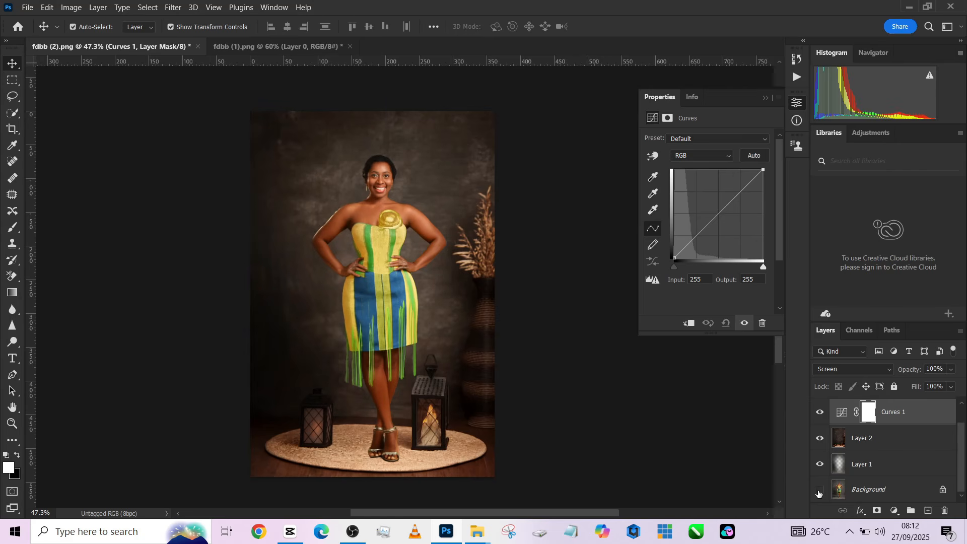
pyautogui.click(819, 493)
pyautogui.click(821, 442)
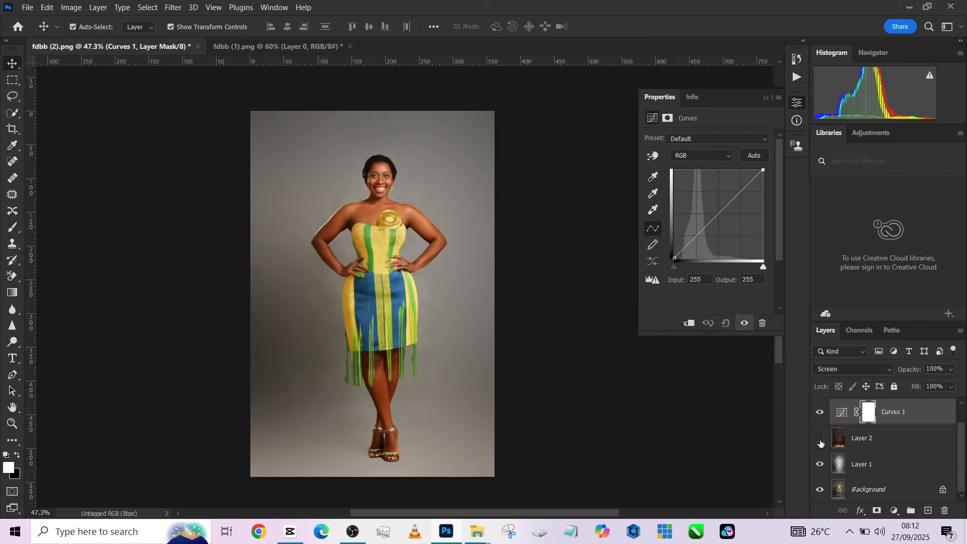
pyautogui.click(820, 442)
pyautogui.click(820, 414)
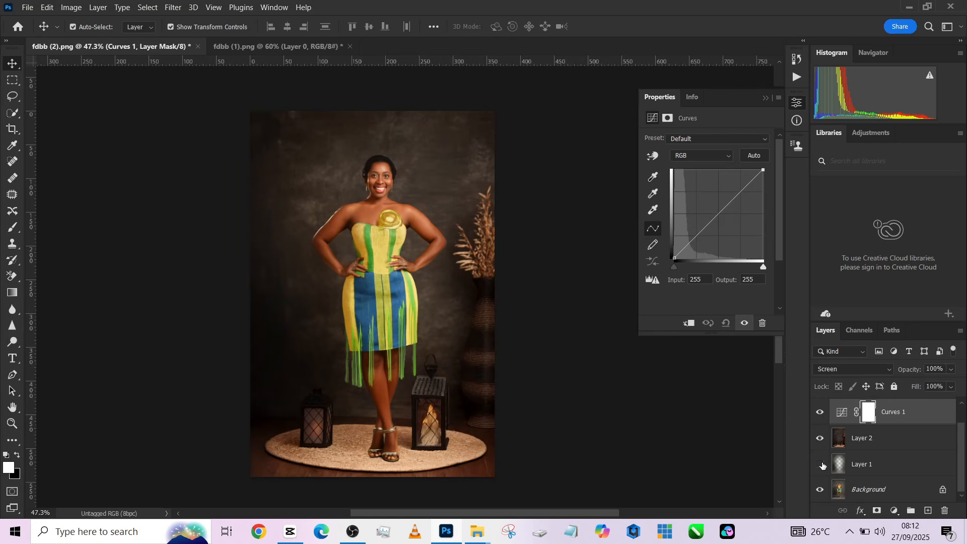
pyautogui.click(820, 464)
pyautogui.click(822, 465)
# Add a layer mask to the blurred backdrop layer and paint black around the rug, lanterns and woman, enlarging the brush to 285 pixels
pyautogui.click(889, 464)
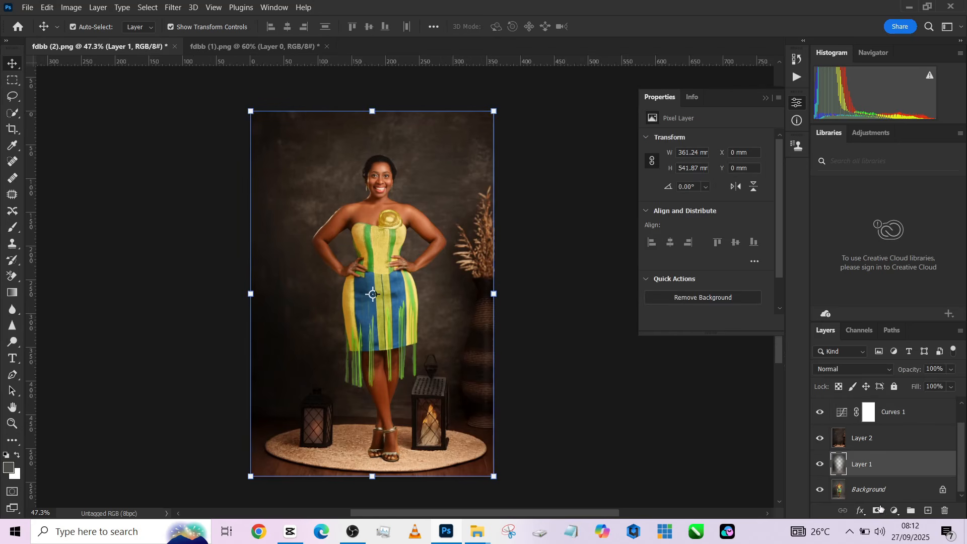
pyautogui.click(877, 510)
pyautogui.click(7, 227)
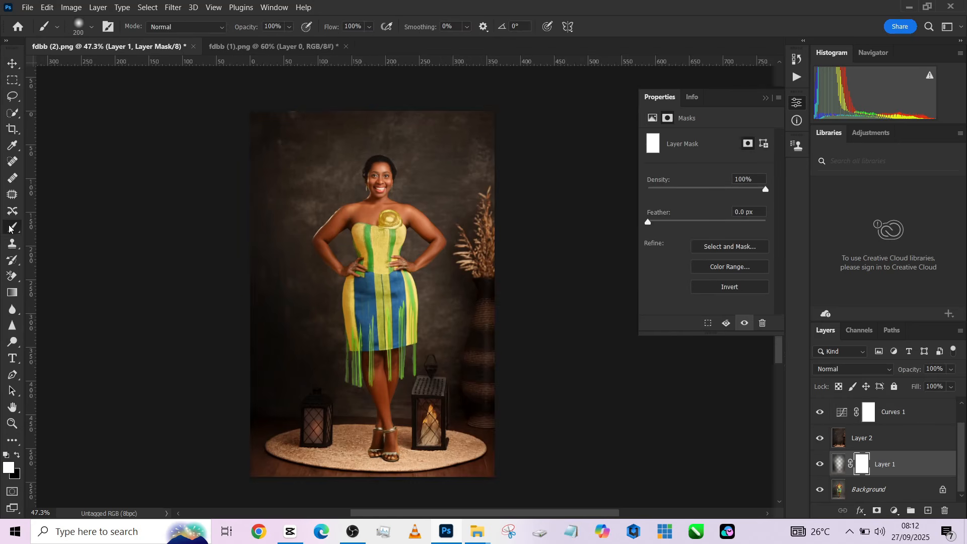
pyautogui.press('x')
pyautogui.click(324, 445)
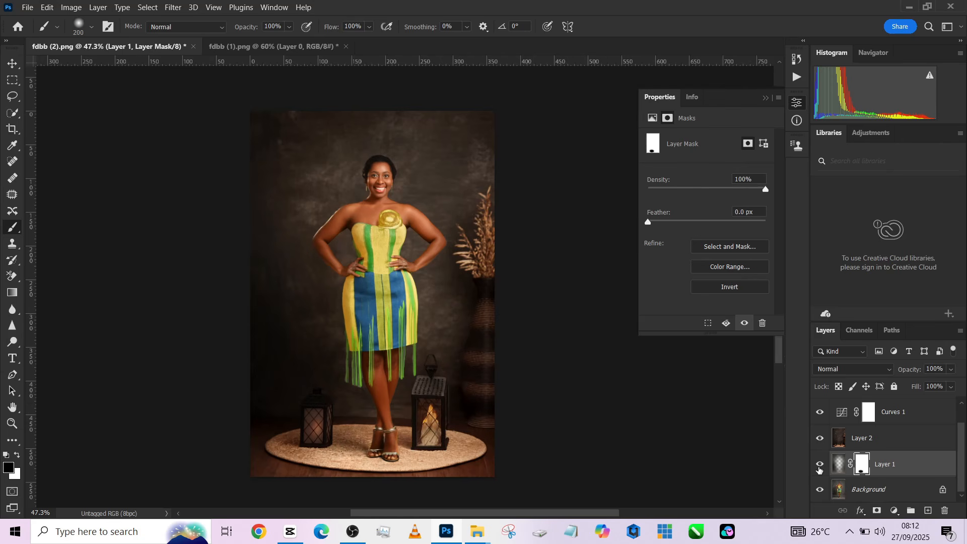
pyautogui.click(821, 464)
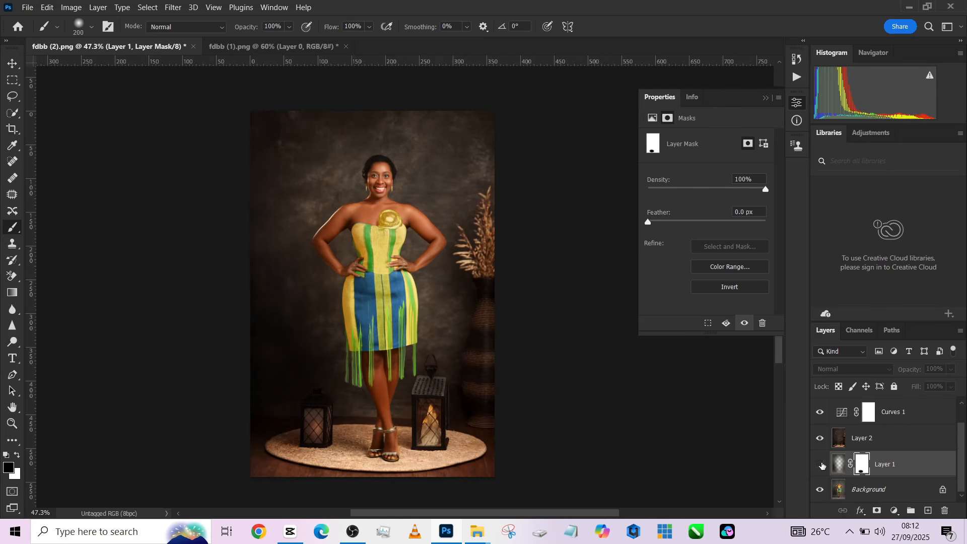
pyautogui.click(821, 466)
pyautogui.moveTo(419, 441); pyautogui.dragTo(430, 443)
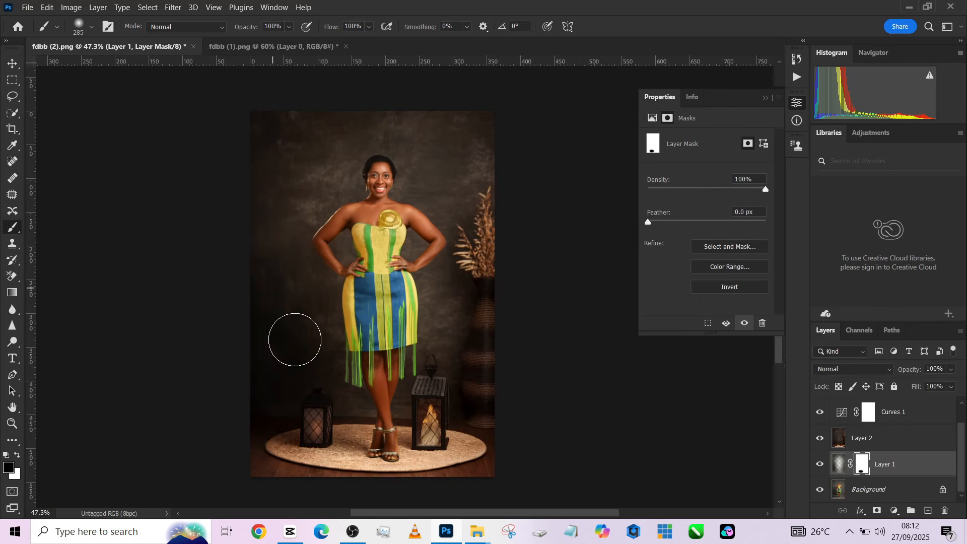
pyautogui.moveTo(385, 453); pyautogui.dragTo(262, 254)
# Hide and show the masked blurred backdrop layer repeatedly to examine how the painted mask affects the scene
pyautogui.click(816, 469)
pyautogui.click(816, 469)
pyautogui.click(817, 468)
pyautogui.click(816, 469)
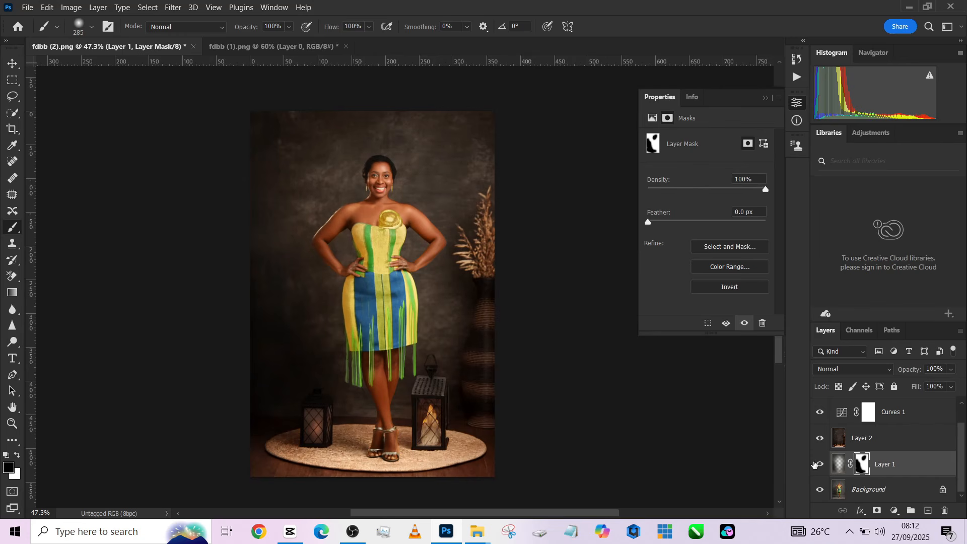
pyautogui.click(818, 465)
pyautogui.click(818, 466)
pyautogui.click(819, 467)
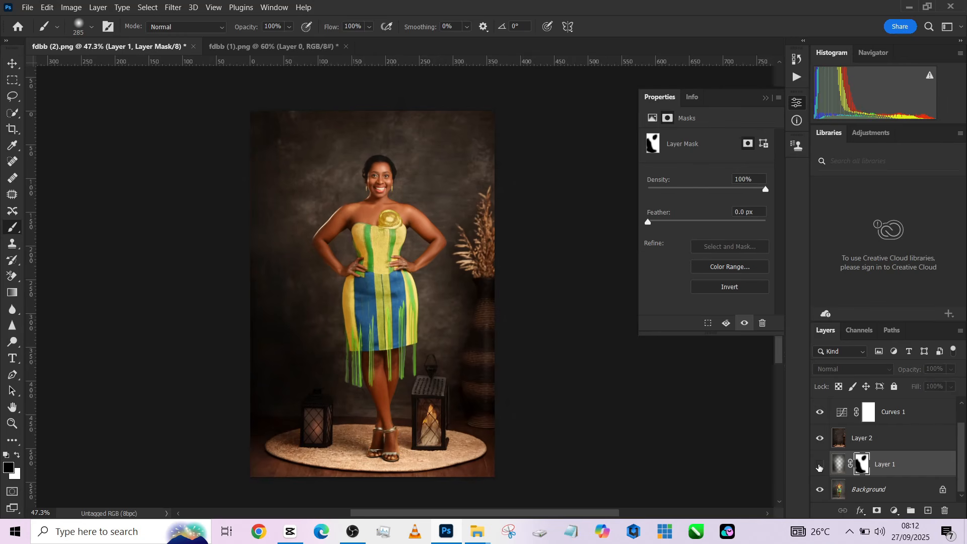
pyautogui.click(820, 467)
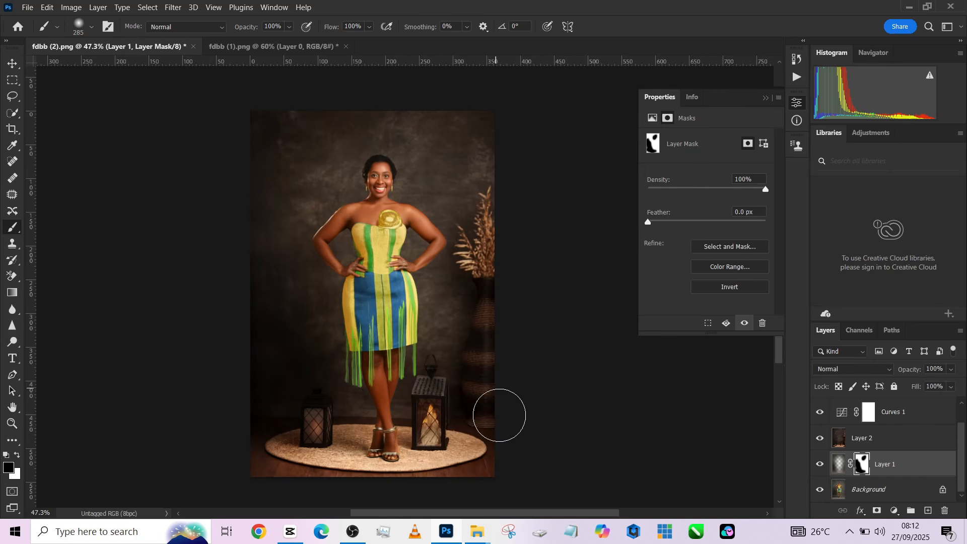
# Add a layer mask to the woman's layer, Background copy, for cleaning up the area around the dress fringe and legs
pyautogui.scroll(4, 402, 200)
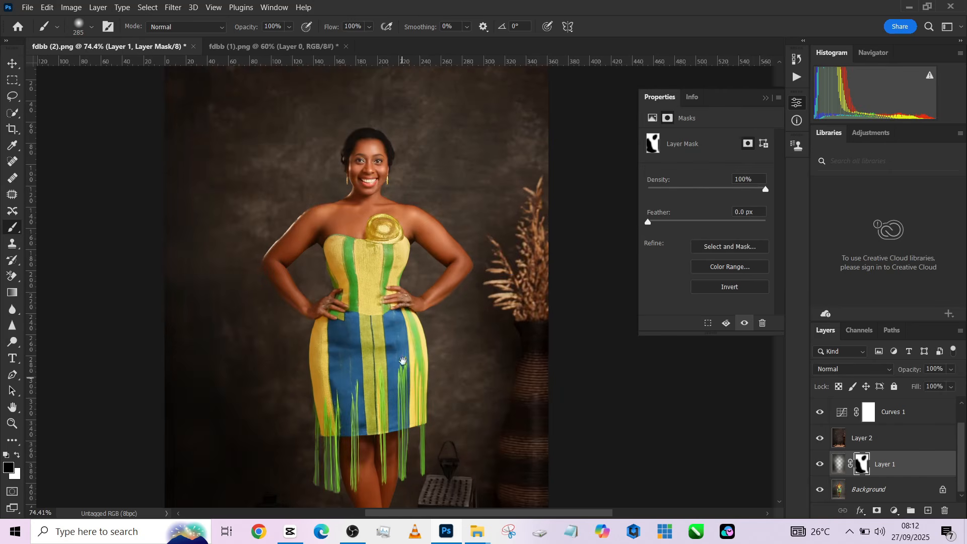
pyautogui.scroll(-5, 405, 352)
pyautogui.scroll(1, 413, 330)
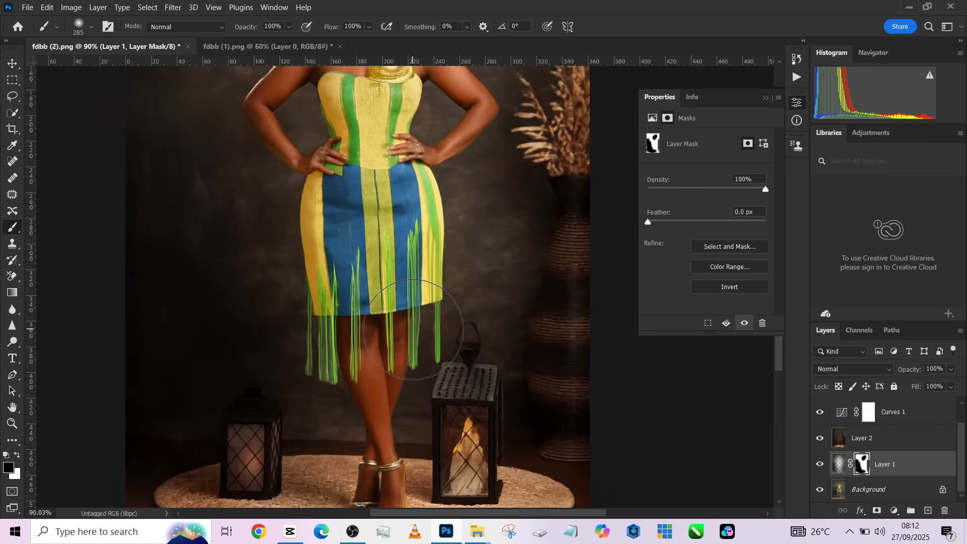
pyautogui.scroll(2, 413, 330)
pyautogui.scroll(-3, 410, 317)
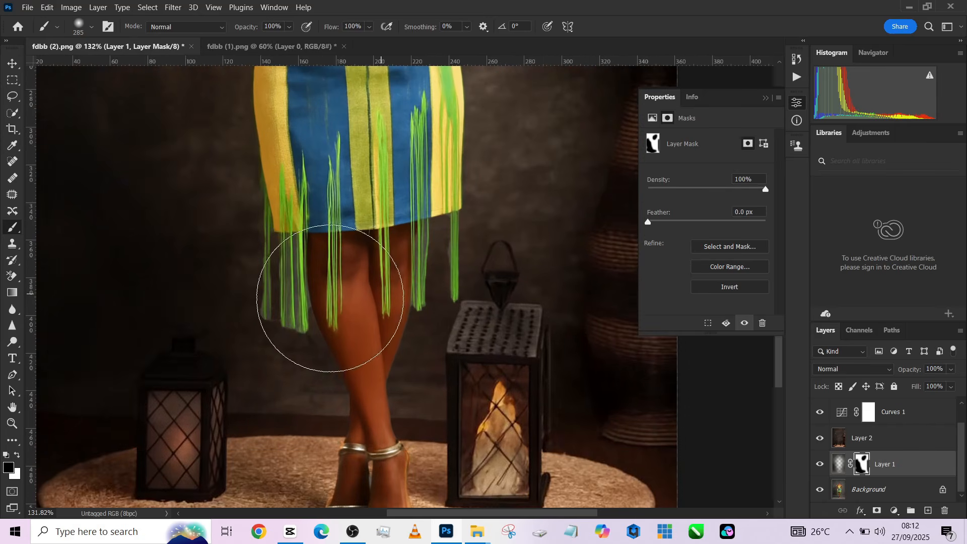
pyautogui.scroll(1, 884, 455)
pyautogui.click(894, 415)
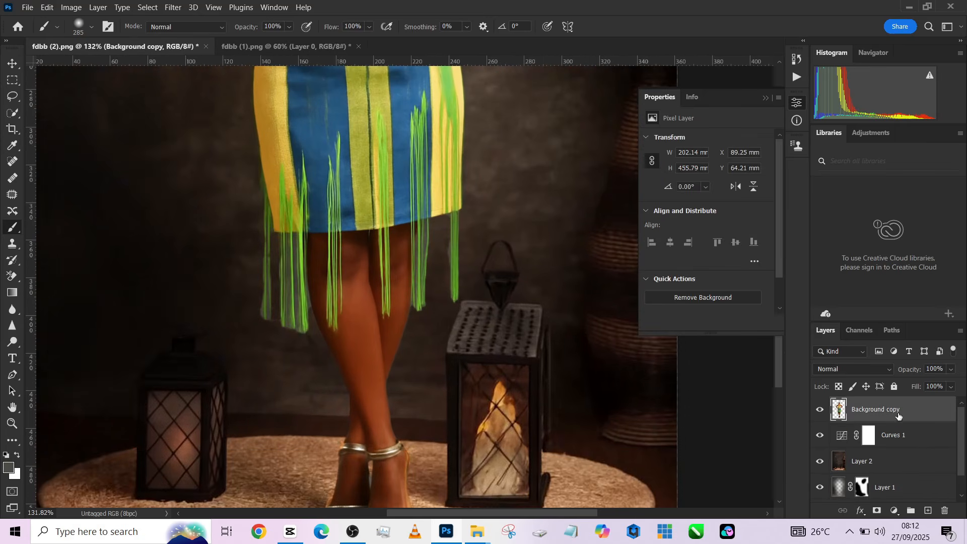
pyautogui.click(878, 512)
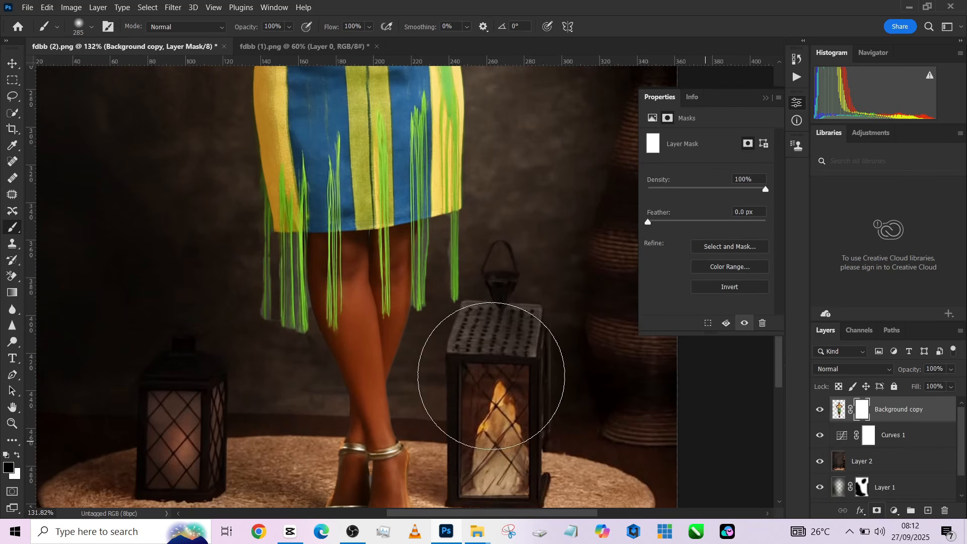
# Reduce the brush to 47 pixels and try painting black on the woman's mask just below the dress fringe
pyautogui.moveTo(398, 331); pyautogui.dragTo(369, 335)
pyautogui.moveTo(293, 344)
pyautogui.mouseDown()
pyautogui.moveTo(280, 257)
pyautogui.moveTo(288, 348)
pyautogui.mouseUp()
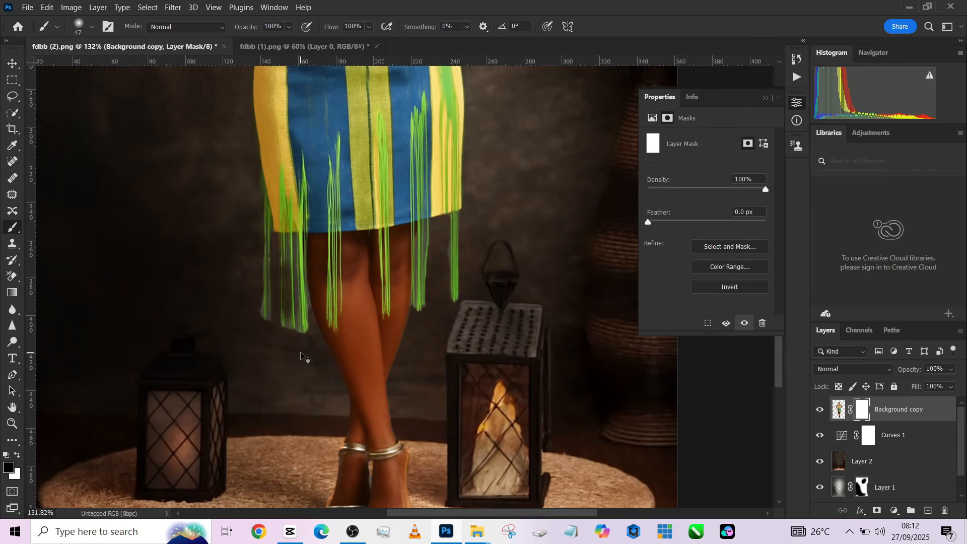
pyautogui.hotkey('ctrl', 'z')
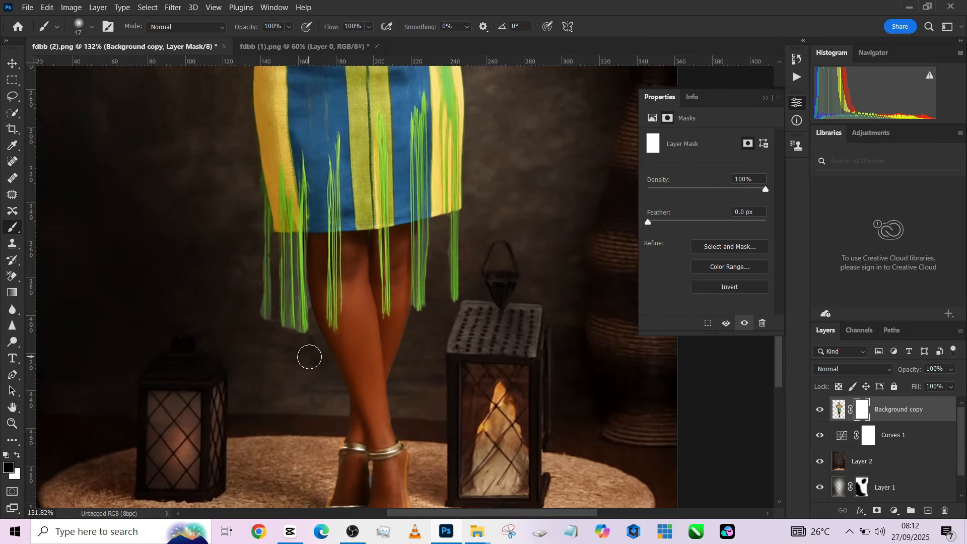
pyautogui.click(209, 30)
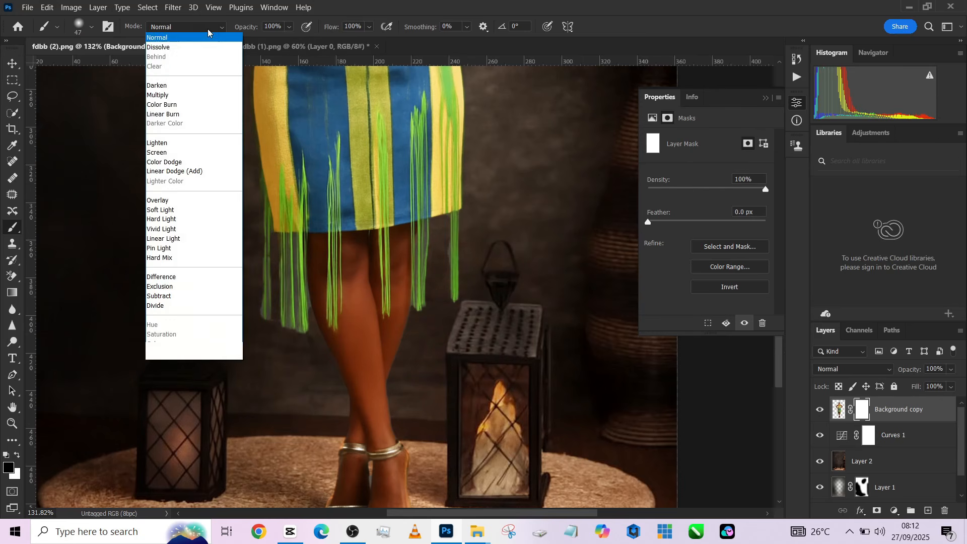
pyautogui.click(177, 202)
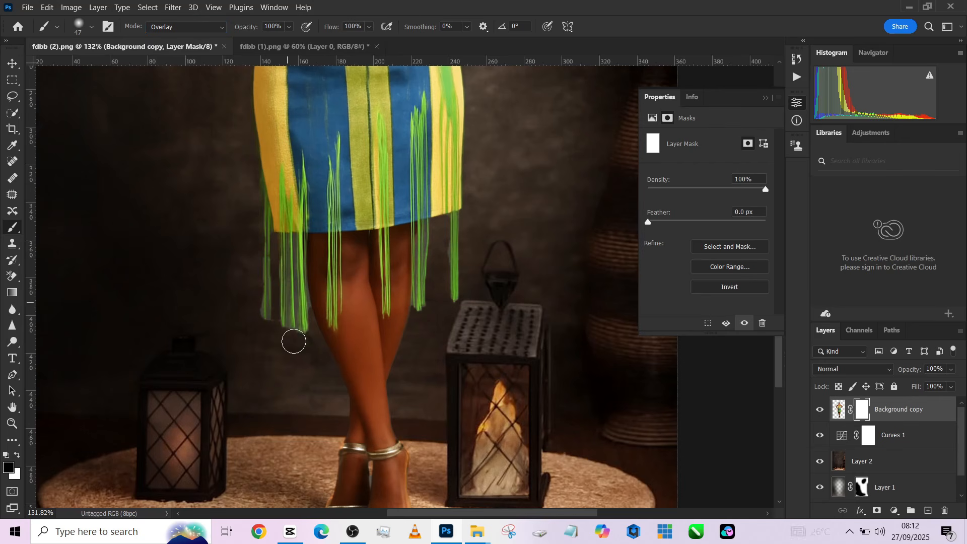
pyautogui.click(182, 28)
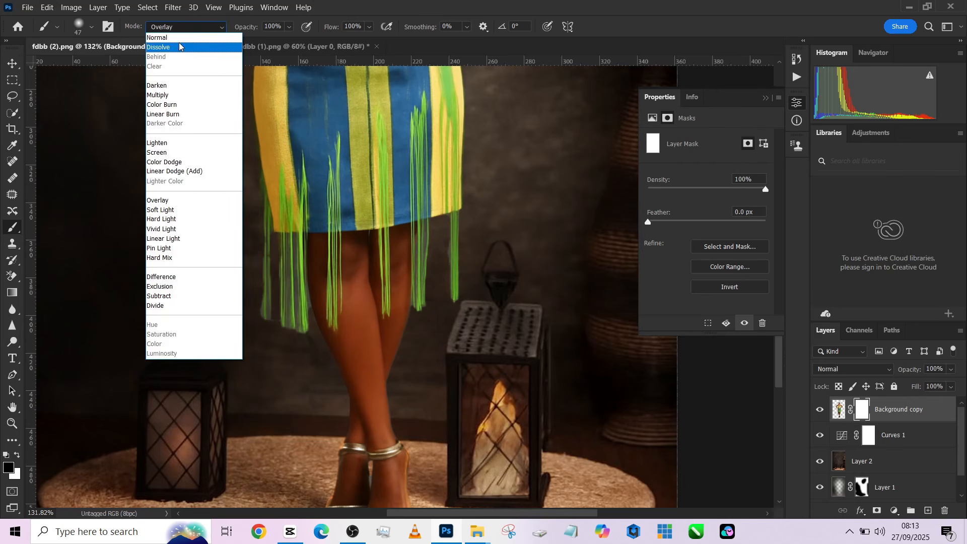
pyautogui.click(180, 38)
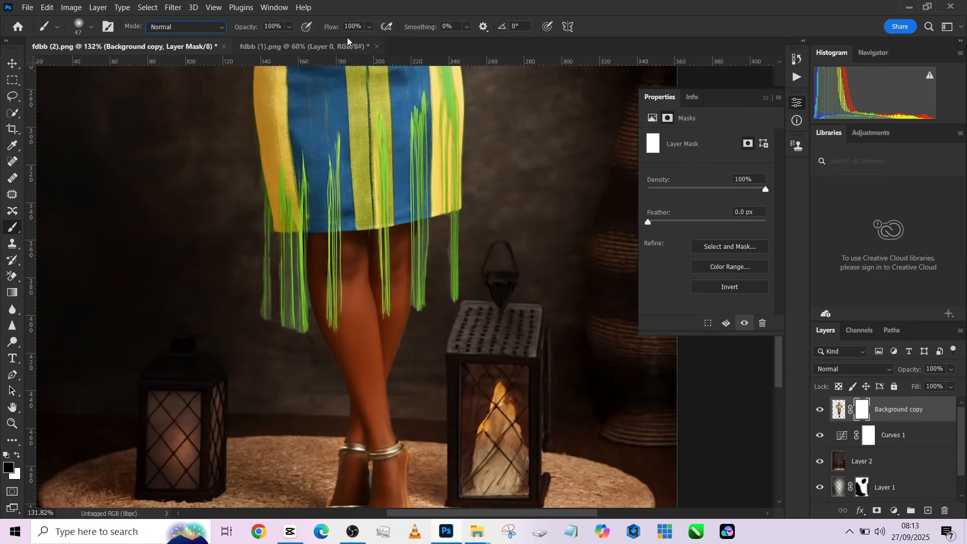
# Set the brush flow to 11% and size to 60 pixels, and paint black on the woman's mask around the dress fringe to clear the haze
pyautogui.click(369, 29)
pyautogui.moveTo(386, 40); pyautogui.dragTo(337, 42)
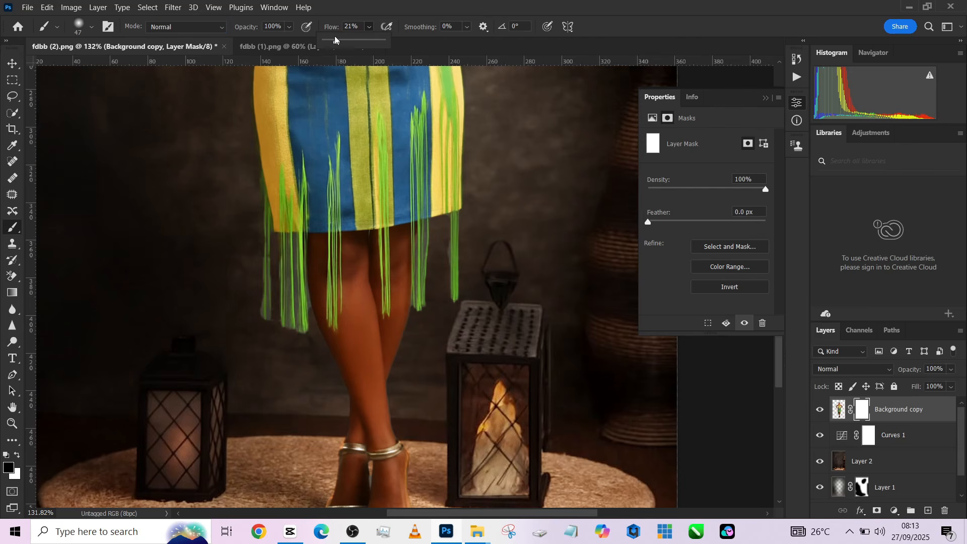
pyautogui.moveTo(333, 43); pyautogui.dragTo(329, 42)
pyautogui.click(260, 358)
pyautogui.press(']')
pyautogui.press(']')
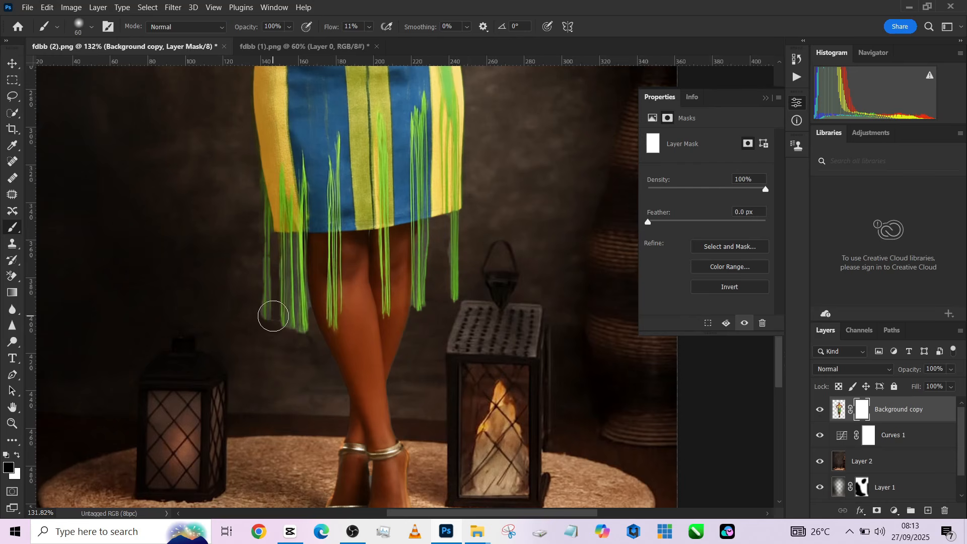
pyautogui.moveTo(279, 287)
pyautogui.mouseDown()
pyautogui.moveTo(291, 341)
pyautogui.moveTo(281, 270)
pyautogui.moveTo(293, 371)
pyautogui.moveTo(287, 287)
pyautogui.moveTo(264, 288)
pyautogui.moveTo(259, 270)
pyautogui.moveTo(276, 313)
pyautogui.moveTo(277, 248)
pyautogui.moveTo(286, 349)
pyautogui.moveTo(299, 347)
pyautogui.moveTo(298, 403)
pyautogui.moveTo(307, 413)
pyautogui.mouseUp()
pyautogui.moveTo(459, 325)
pyautogui.mouseDown()
pyautogui.moveTo(458, 201)
pyautogui.moveTo(425, 243)
pyautogui.moveTo(429, 234)
pyautogui.moveTo(423, 324)
pyautogui.moveTo(432, 222)
pyautogui.moveTo(422, 236)
pyautogui.mouseUp()
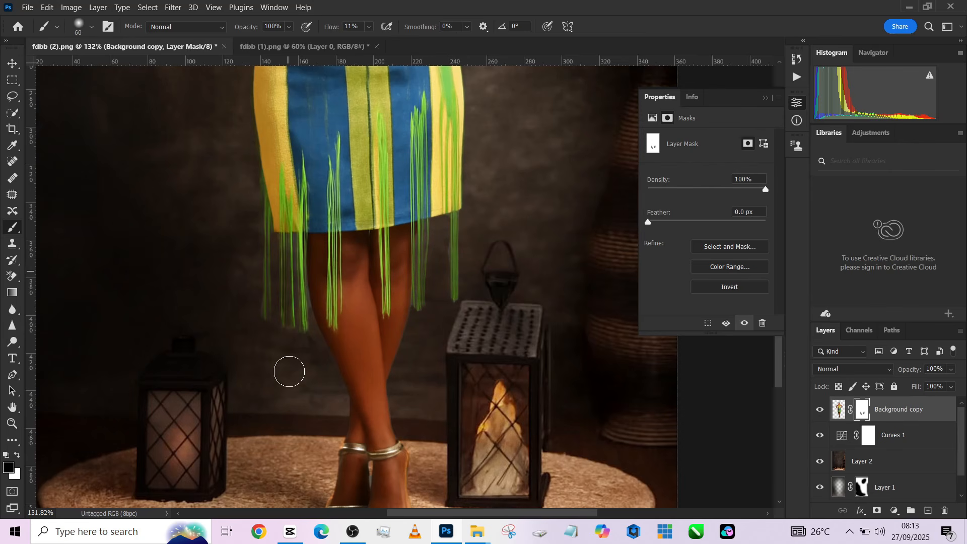
# Add a Gradient Map adjustment layer above the woman's layer, Background copy
pyautogui.scroll(-5, 311, 404)
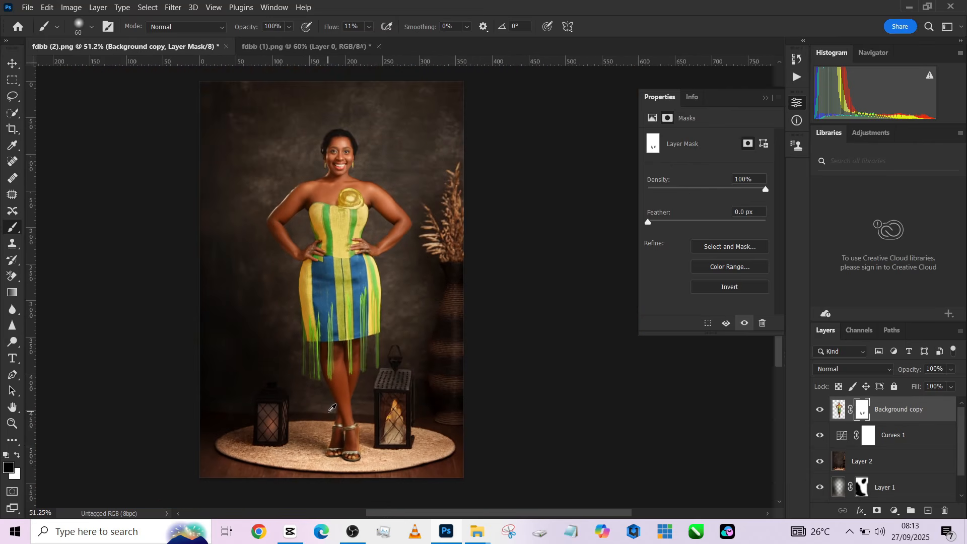
pyautogui.scroll(1, 328, 412)
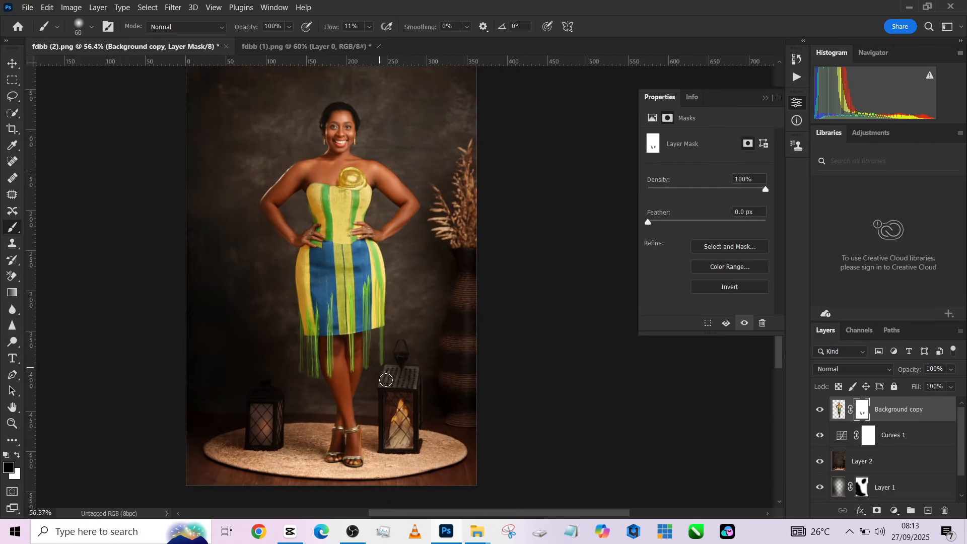
pyautogui.press('alt')
pyautogui.scroll(-3, 403, 372)
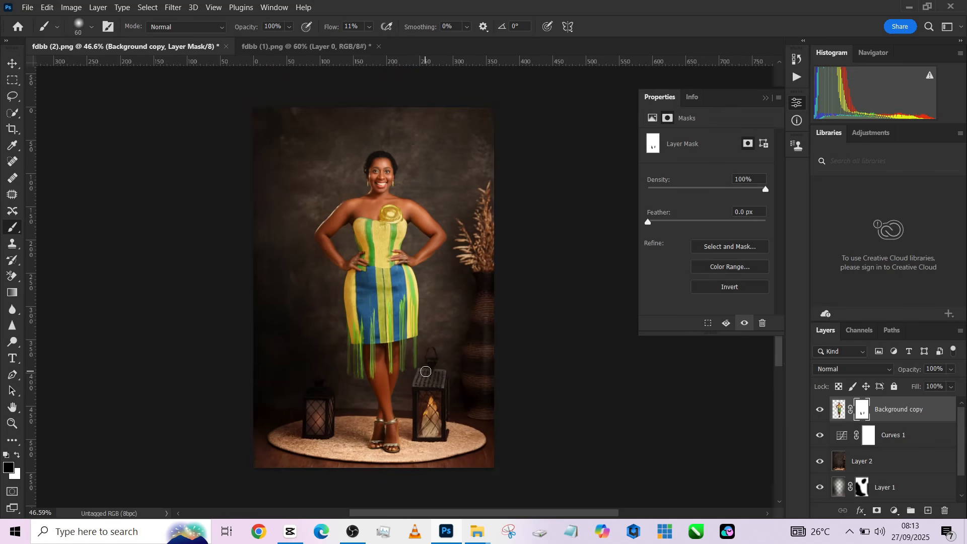
pyautogui.scroll(1, 425, 372)
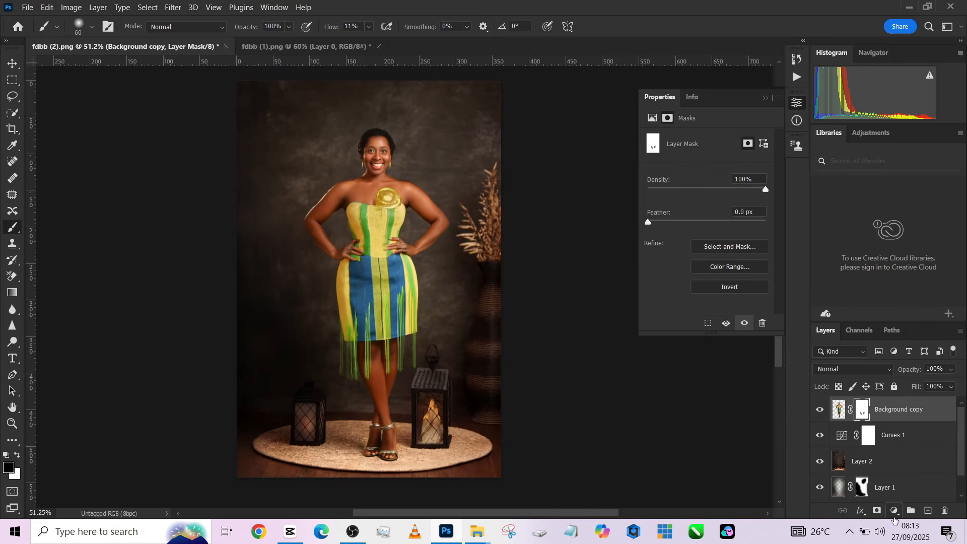
pyautogui.click(894, 511)
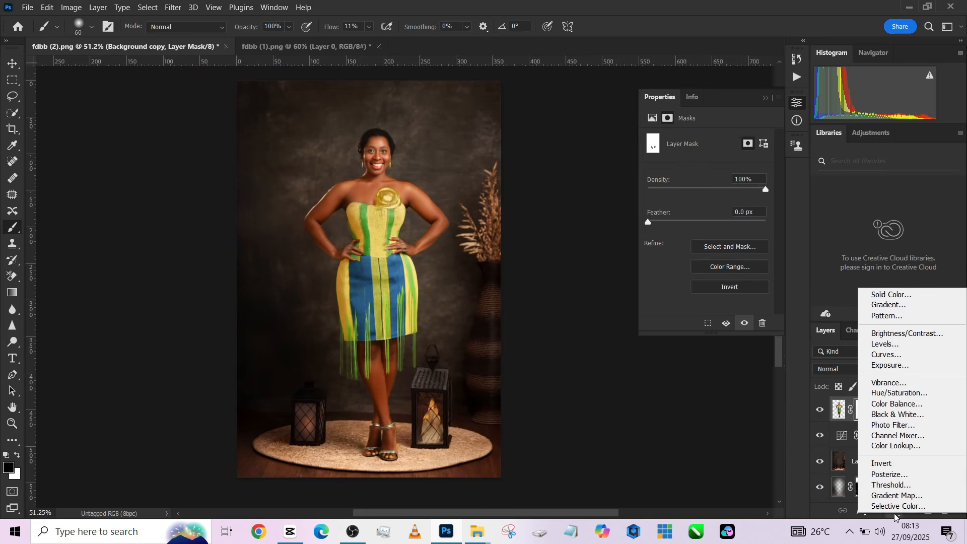
pyautogui.click(895, 498)
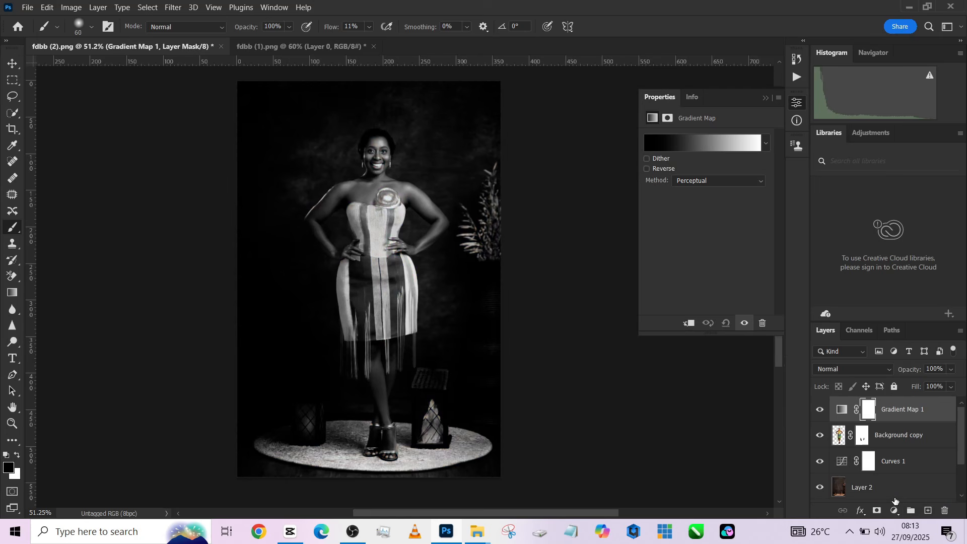
# Apply the Orange_04 preset to the gradient map and set the adjustment layer's blend mode to Soft Light
pyautogui.click(728, 143)
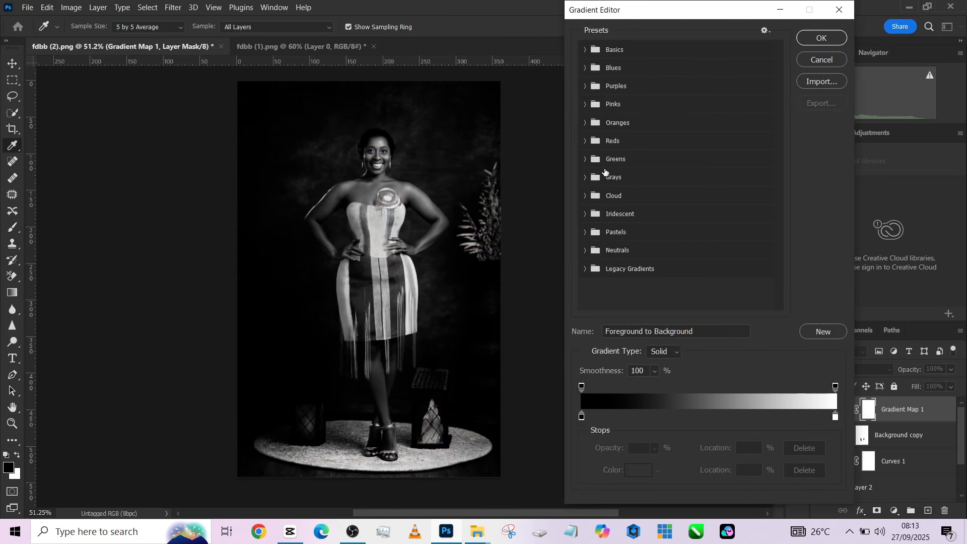
pyautogui.click(585, 122)
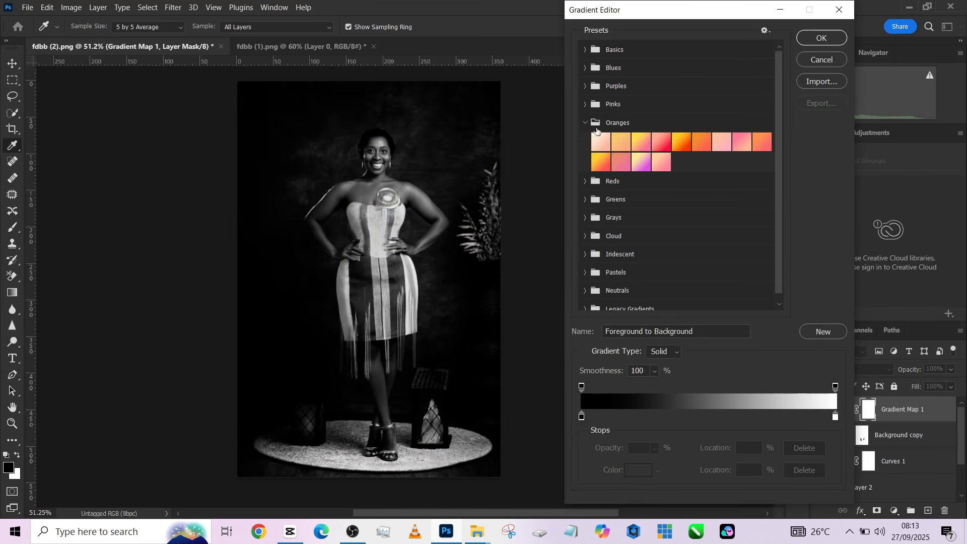
pyautogui.click(663, 142)
pyautogui.click(821, 38)
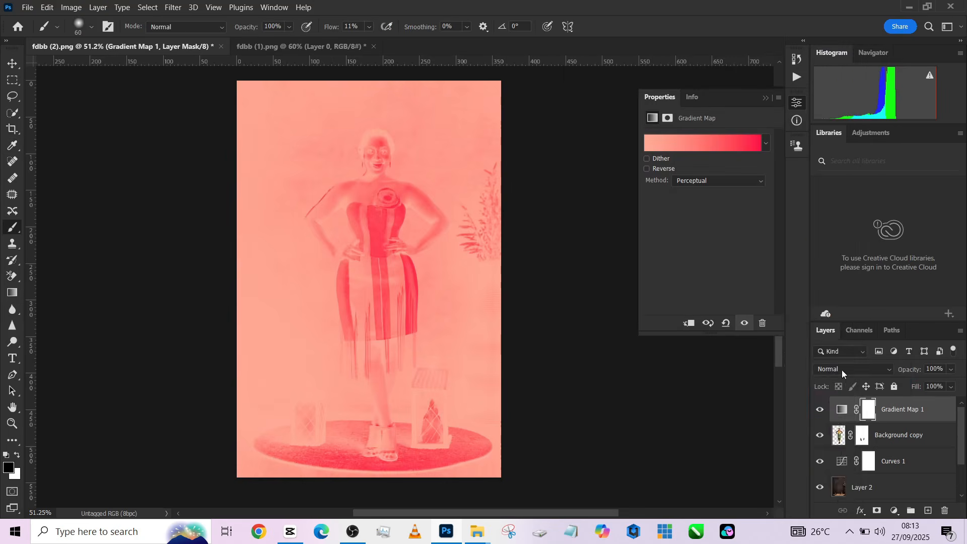
pyautogui.click(842, 369)
pyautogui.click(830, 364)
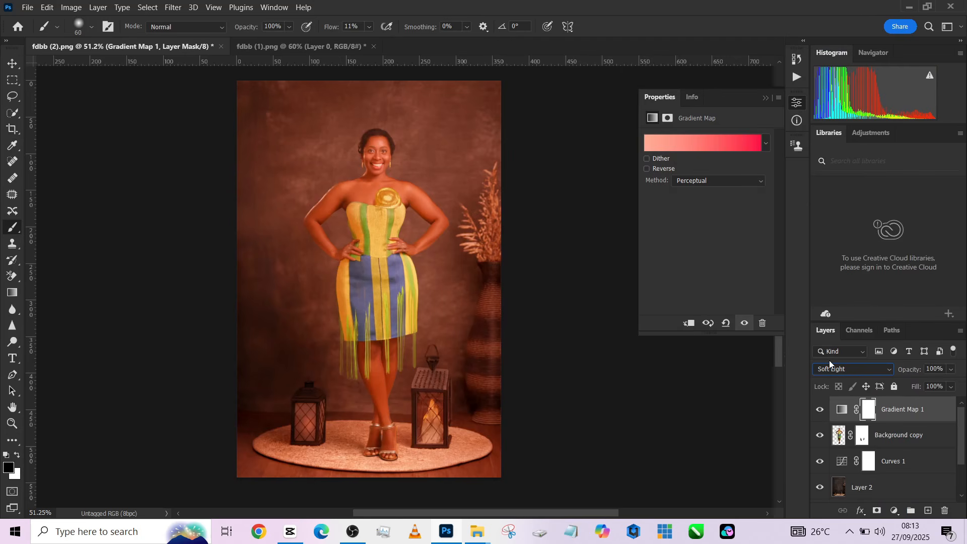
# Change the gradient map to a Noise gradient with 30% roughness and lower the layer's opacity to 35%
pyautogui.click(737, 147)
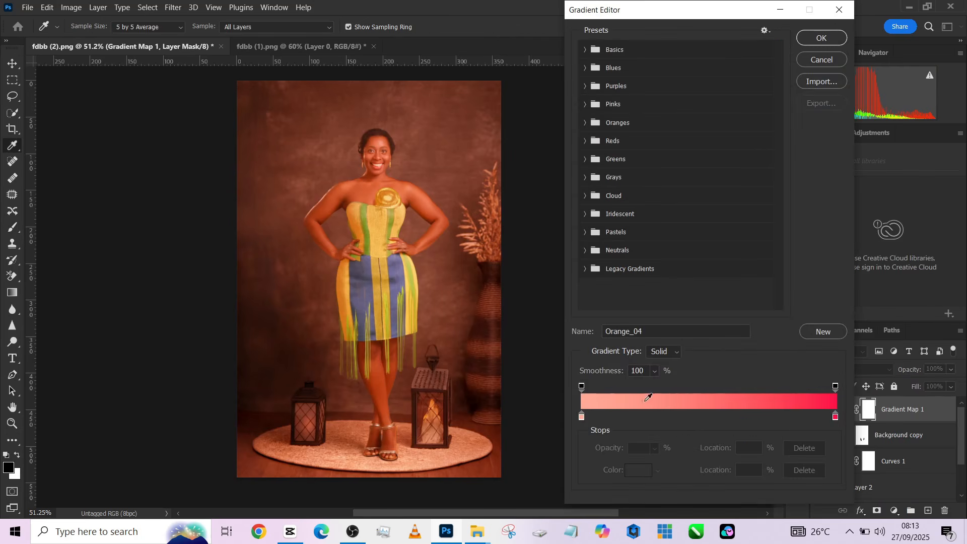
pyautogui.click(658, 355)
pyautogui.click(661, 375)
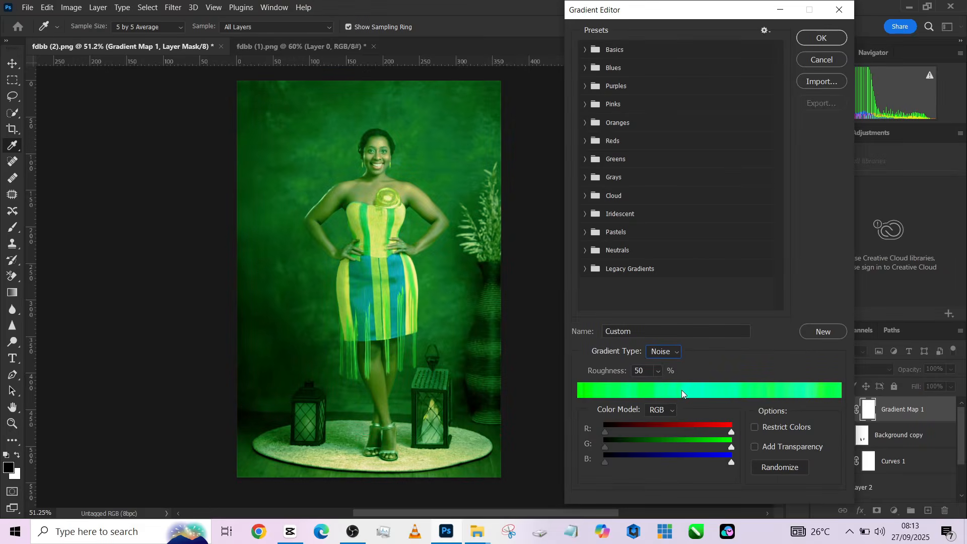
pyautogui.doubleClick(641, 371)
pyautogui.write('30')
pyautogui.click(832, 39)
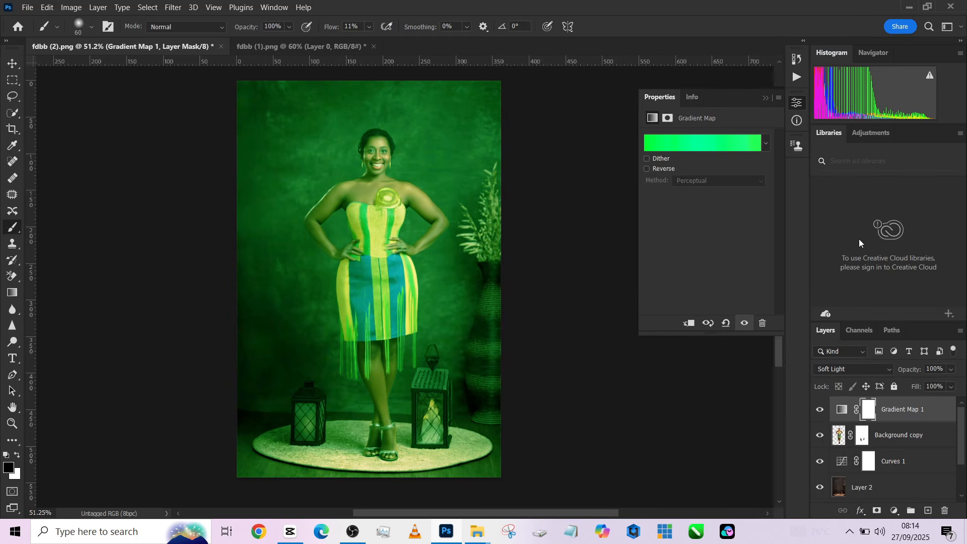
pyautogui.click(950, 371)
pyautogui.moveTo(954, 382); pyautogui.dragTo(926, 383)
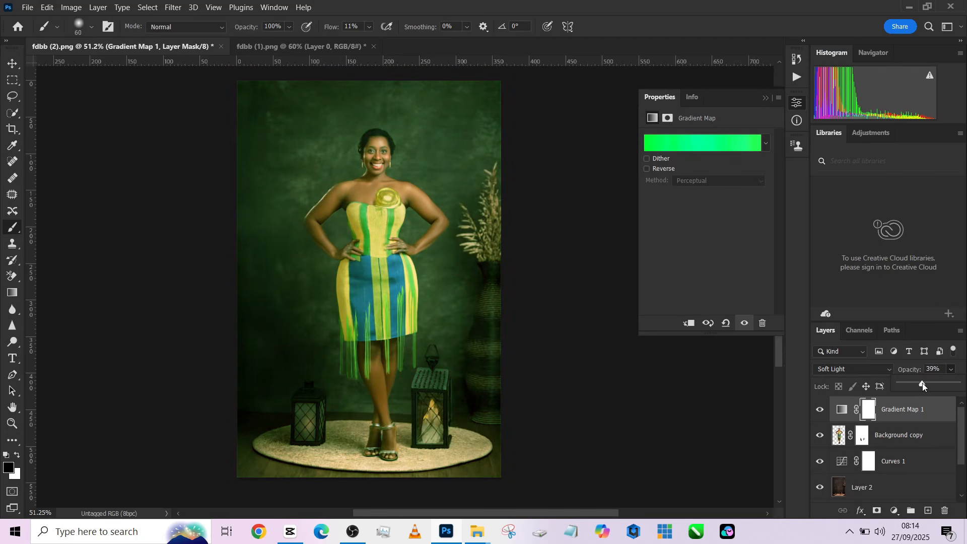
# Randomize the gradient map's noise colors repeatedly until a brown-to-bright-green gradient gives a warm tone, and accept it
pyautogui.click(739, 142)
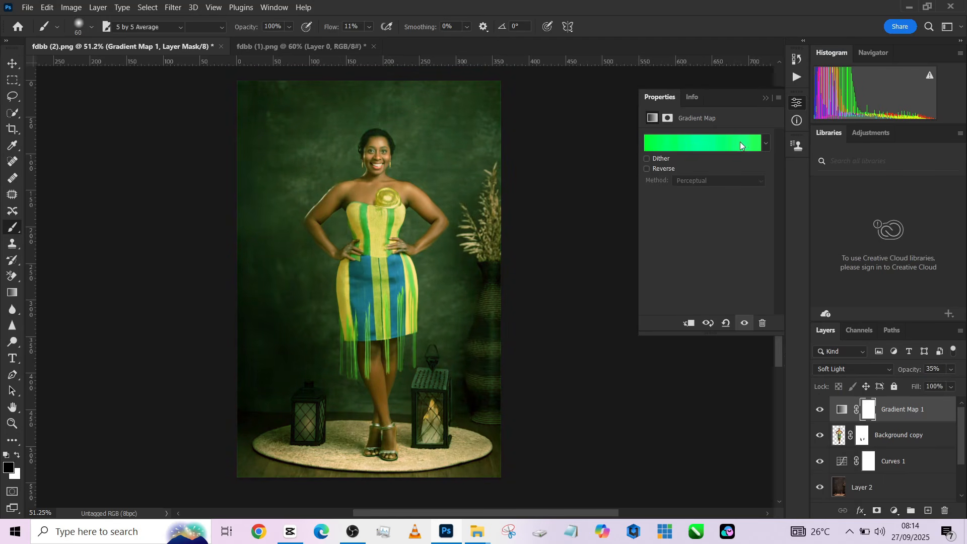
pyautogui.click(771, 467)
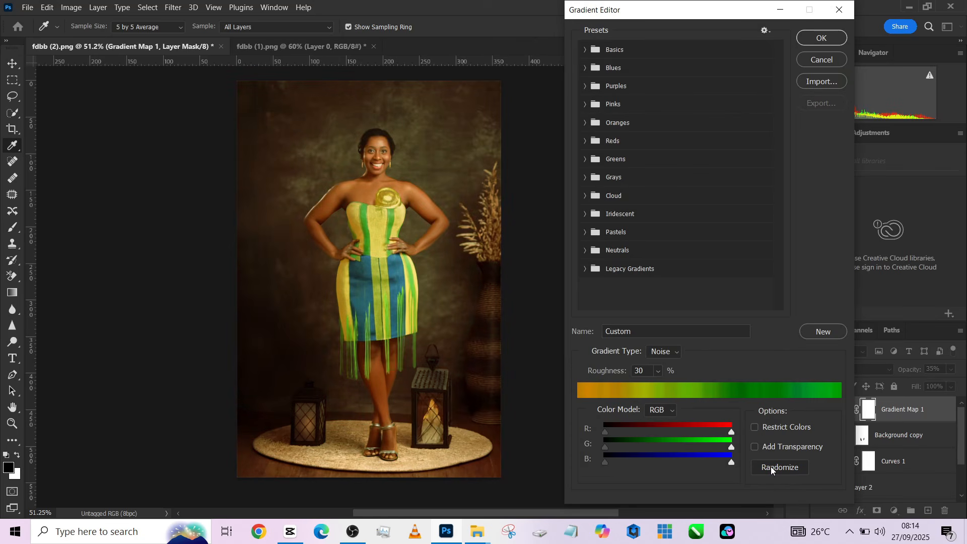
pyautogui.click(771, 467)
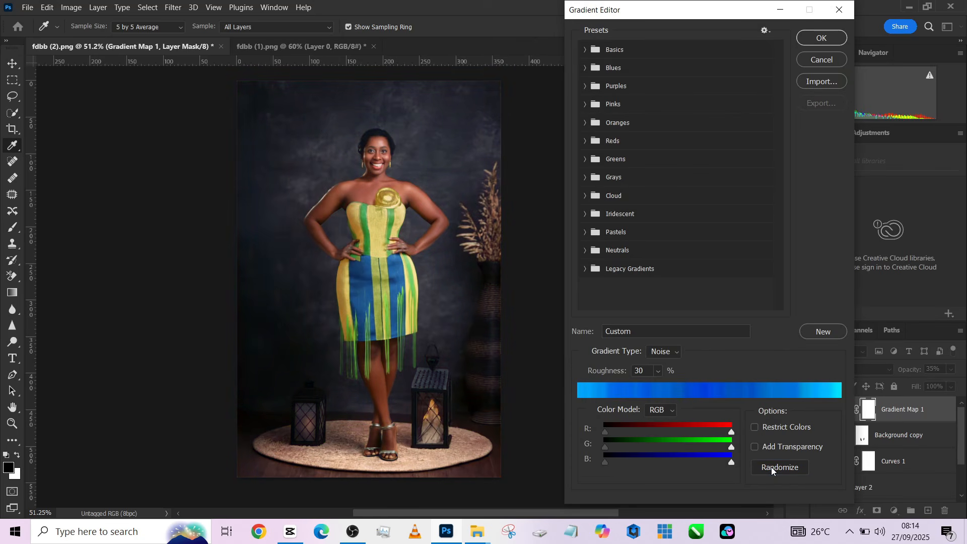
pyautogui.click(772, 467)
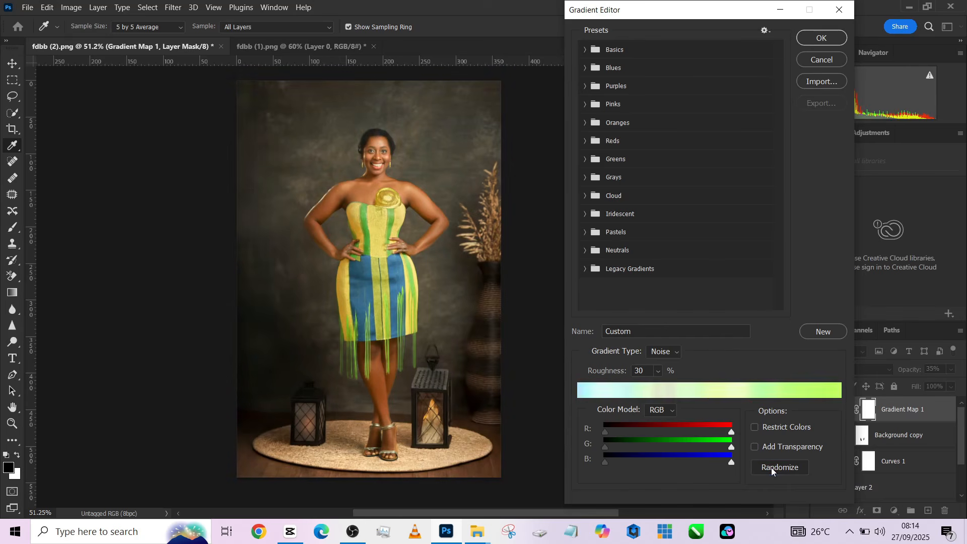
pyautogui.click(771, 467)
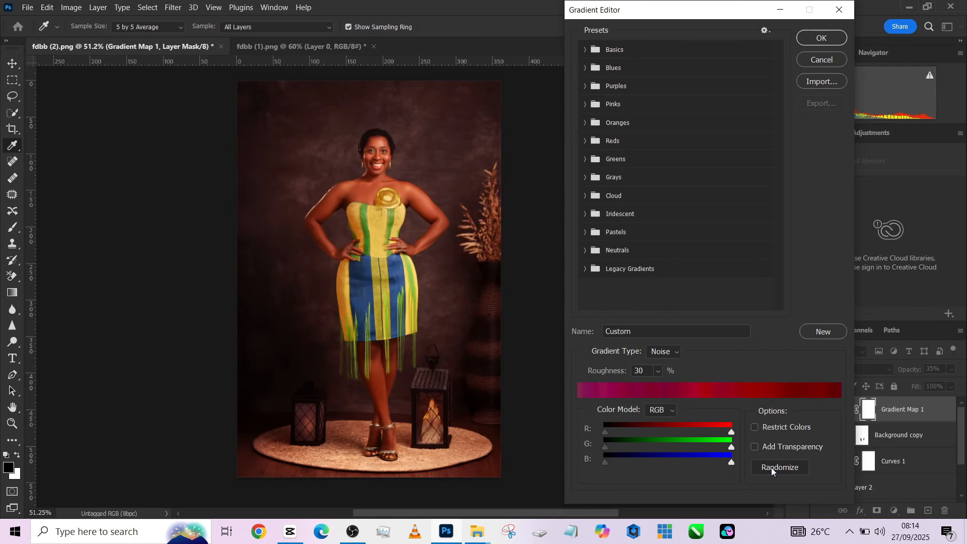
pyautogui.click(772, 467)
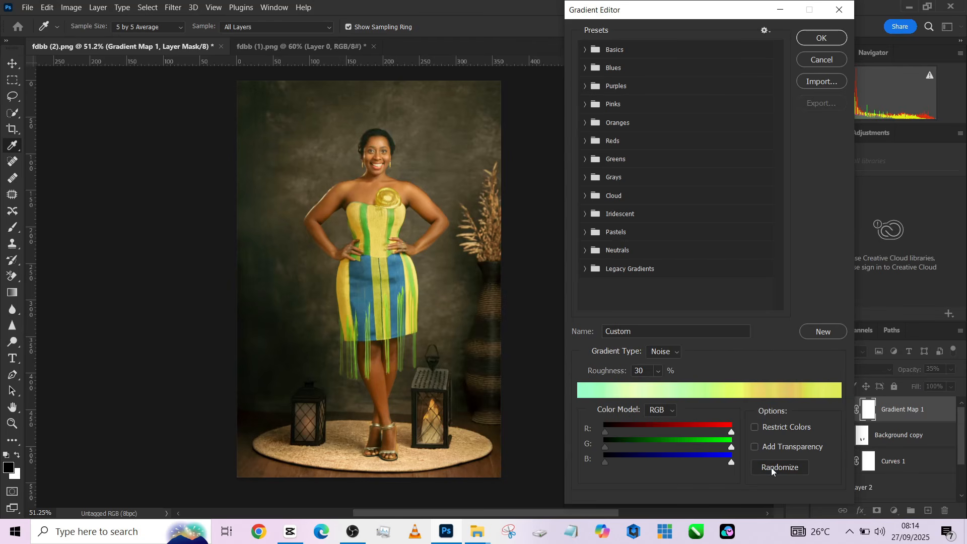
pyautogui.click(771, 468)
pyautogui.click(772, 467)
pyautogui.click(772, 468)
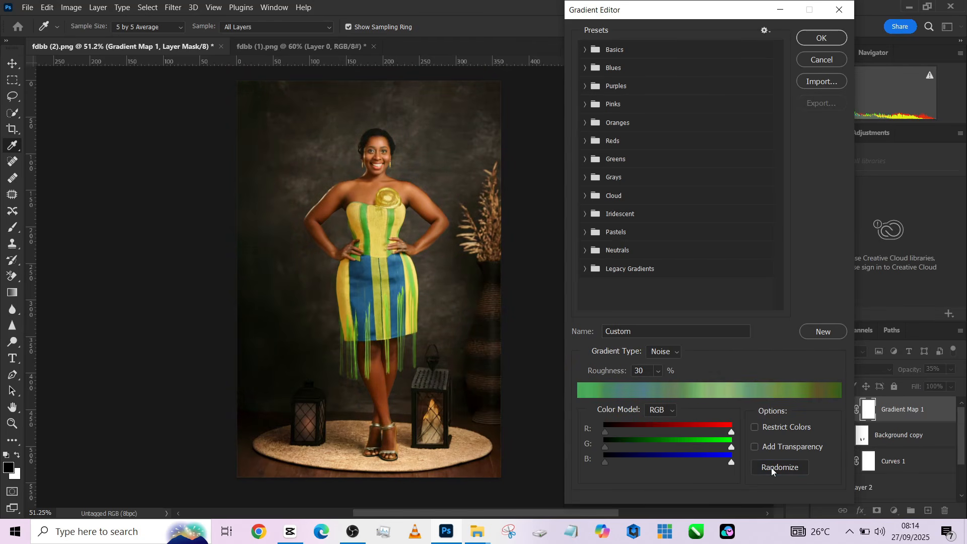
pyautogui.click(772, 467)
pyautogui.click(772, 467)
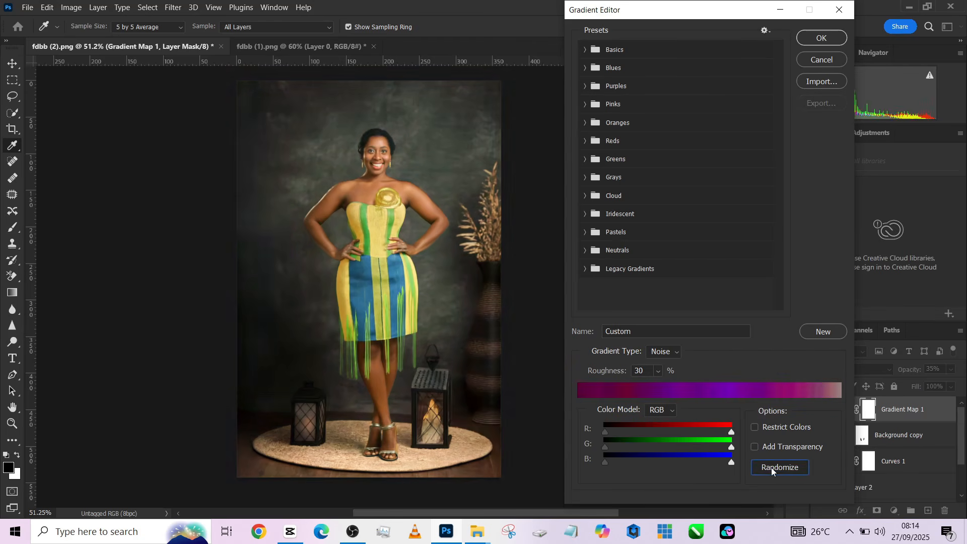
pyautogui.click(771, 467)
pyautogui.click(771, 468)
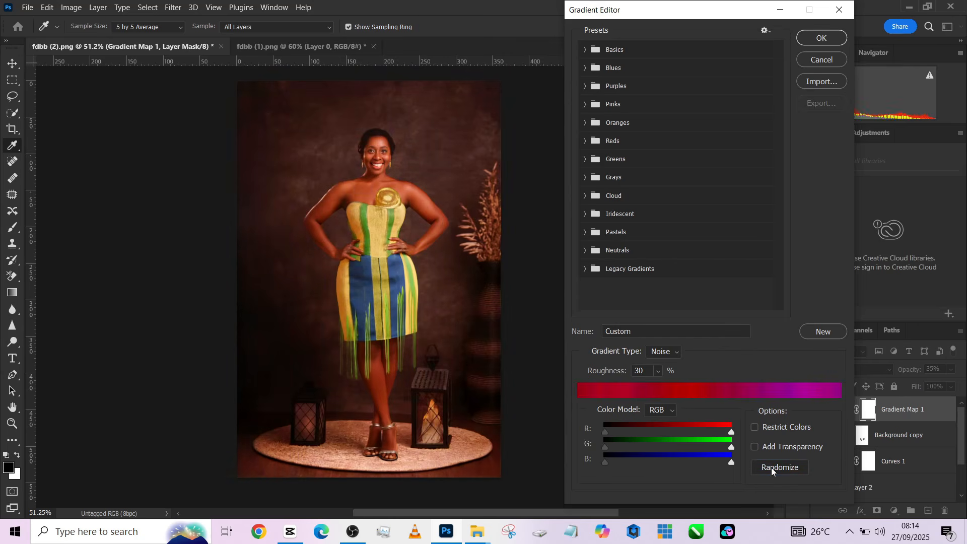
pyautogui.click(772, 468)
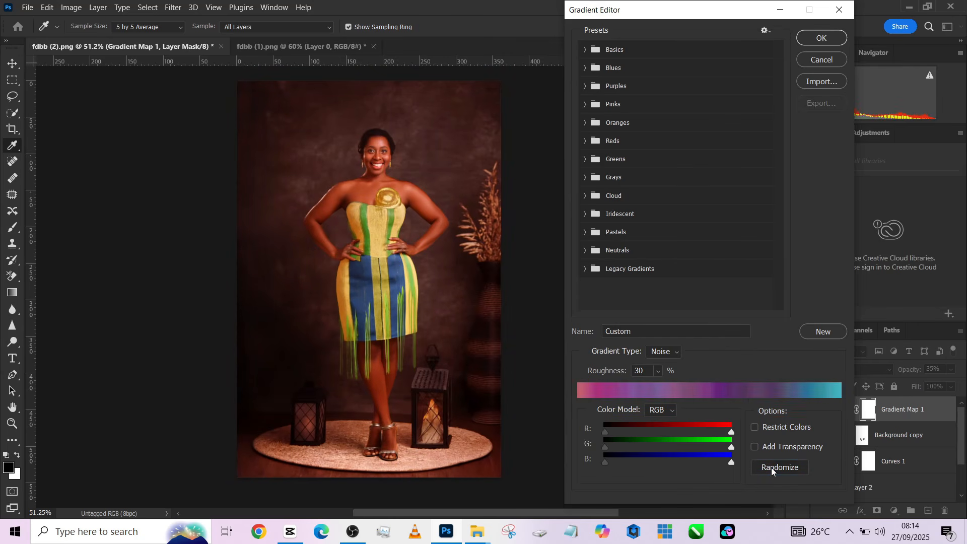
pyautogui.click(771, 468)
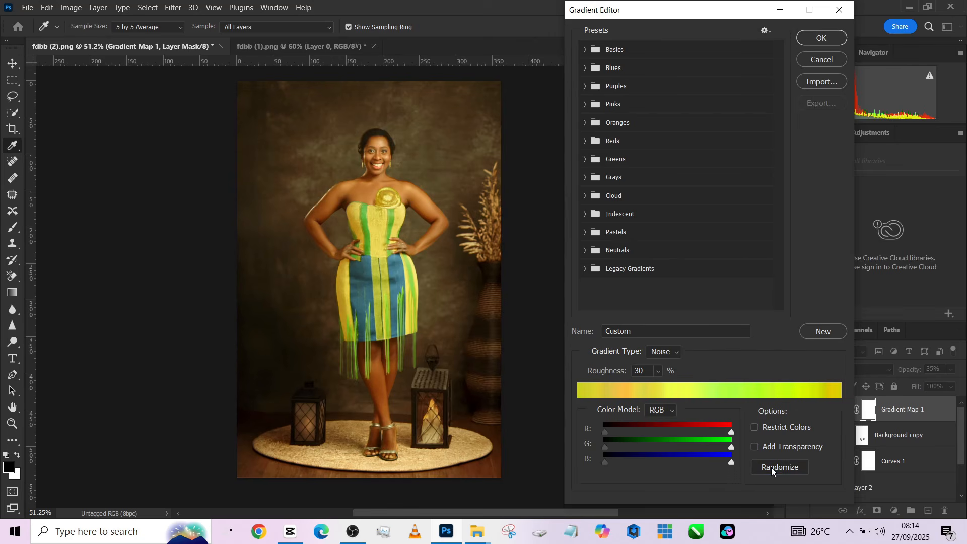
pyautogui.click(772, 468)
pyautogui.click(772, 467)
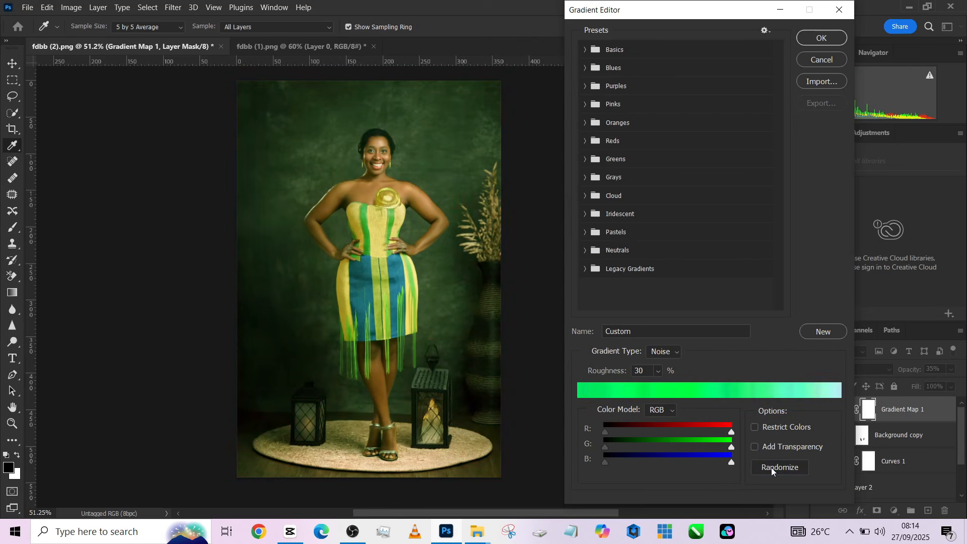
pyautogui.click(772, 467)
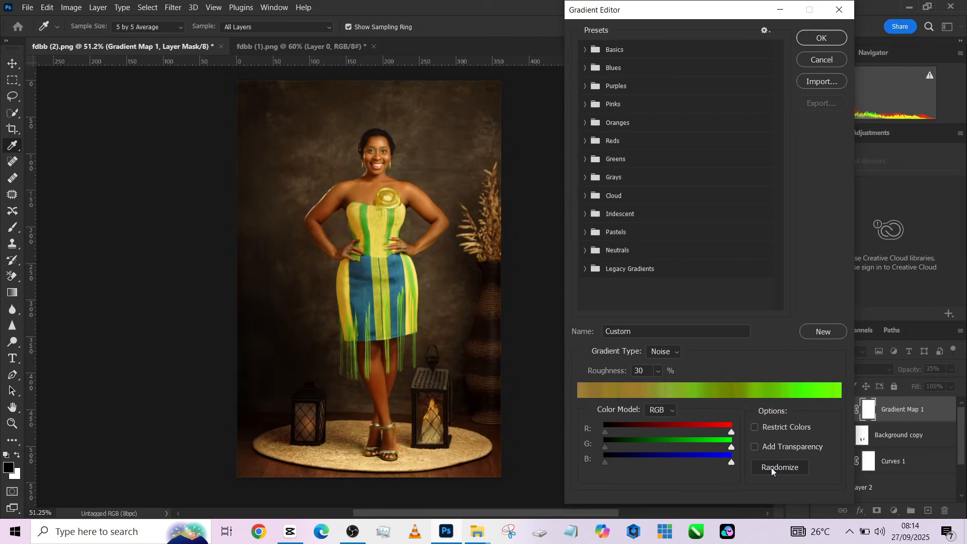
pyautogui.click(830, 37)
# Try reducing the Gradient Map 1 layer's fill to 38%, compare the image with the layer hidden, and set the fill to 56%
pyautogui.click(951, 388)
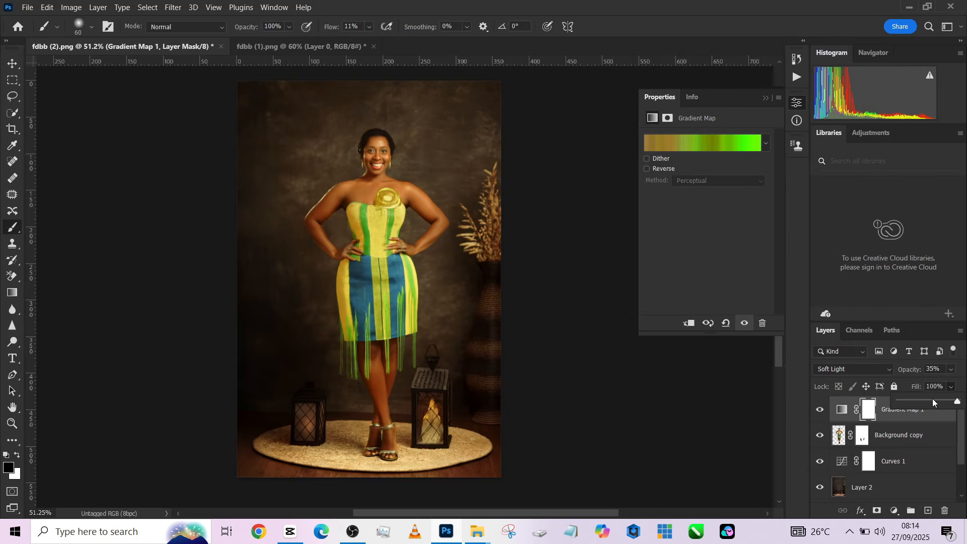
pyautogui.moveTo(927, 400); pyautogui.dragTo(922, 401)
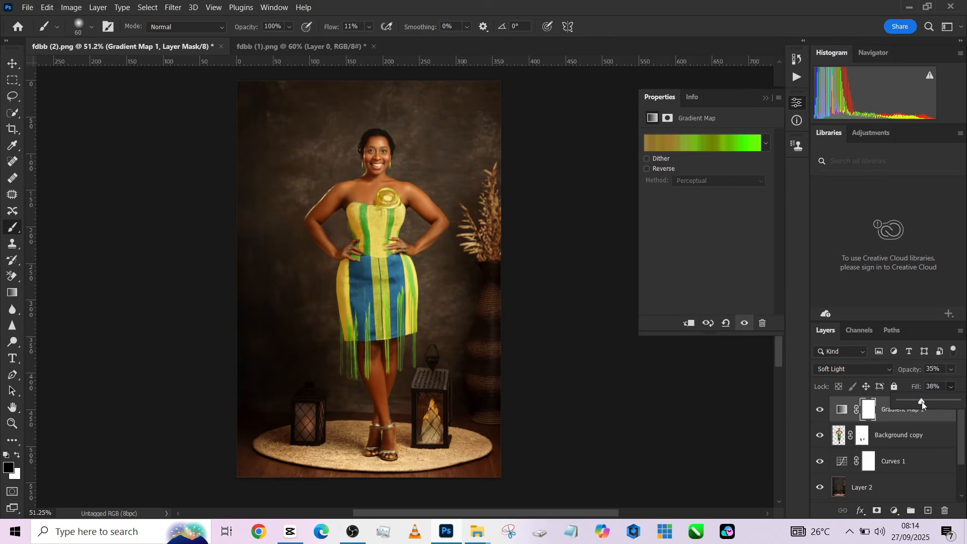
pyautogui.click(821, 411)
pyautogui.click(821, 412)
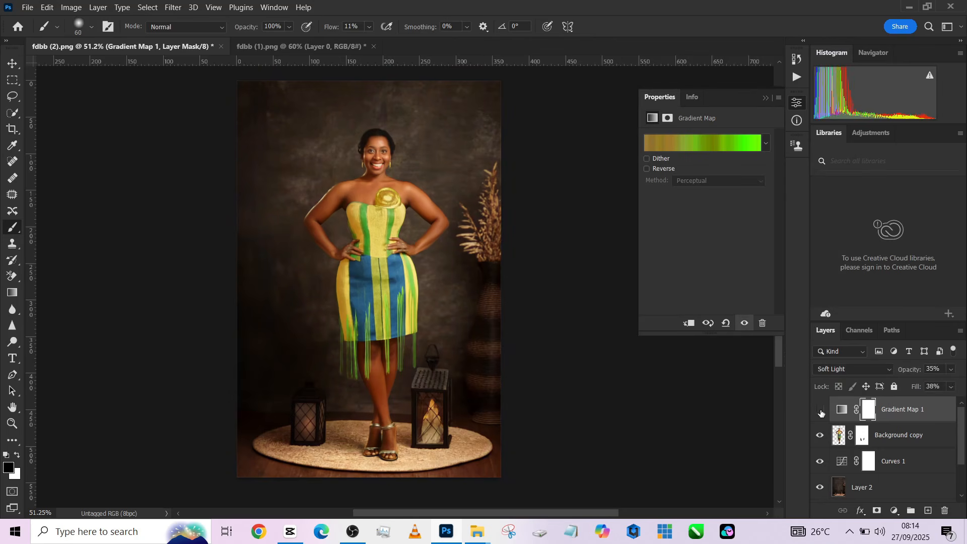
pyautogui.click(821, 412)
pyautogui.click(821, 411)
pyautogui.moveTo(916, 387); pyautogui.dragTo(925, 388)
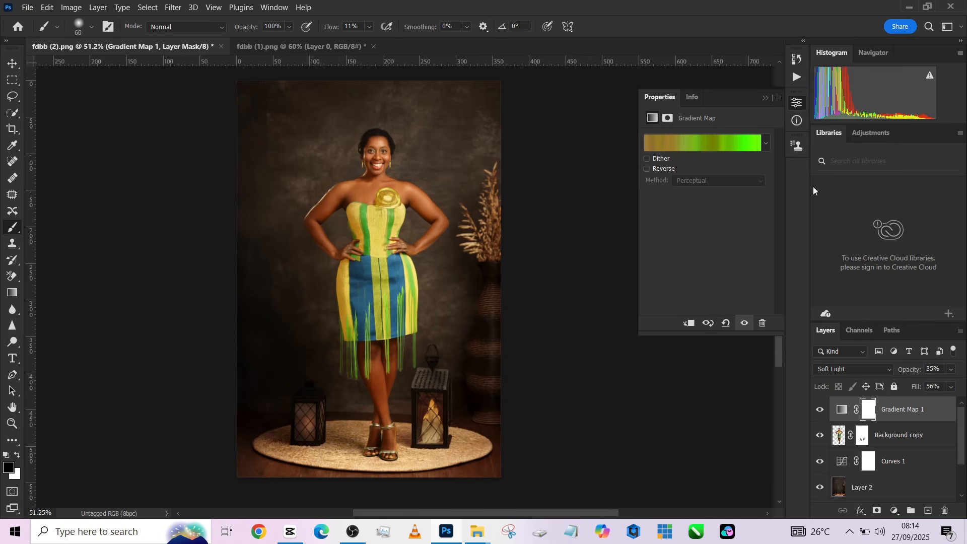
# Randomize the gradient map's noise colors until the gradient runs from near-black through dark green to olive green, and accept it
pyautogui.click(724, 140)
pyautogui.click(779, 468)
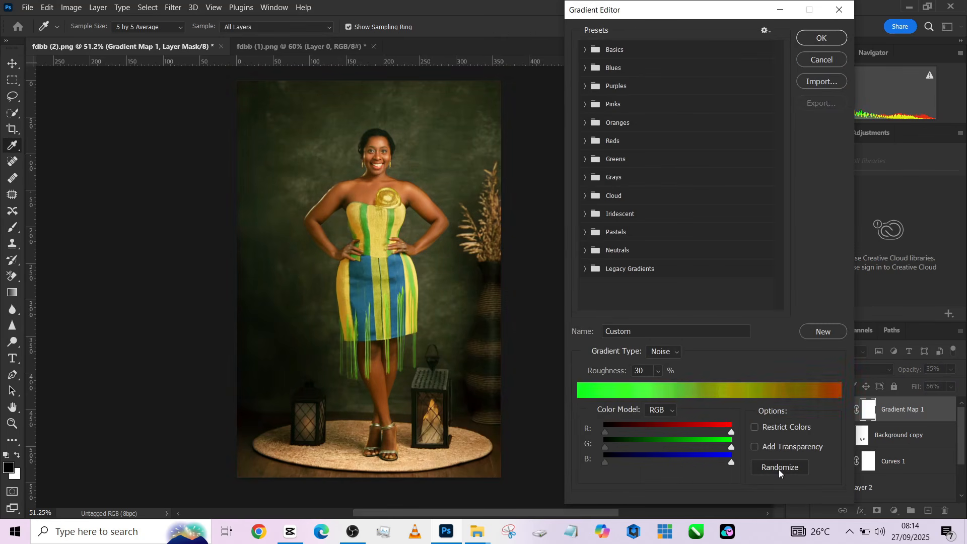
pyautogui.click(778, 468)
pyautogui.click(779, 468)
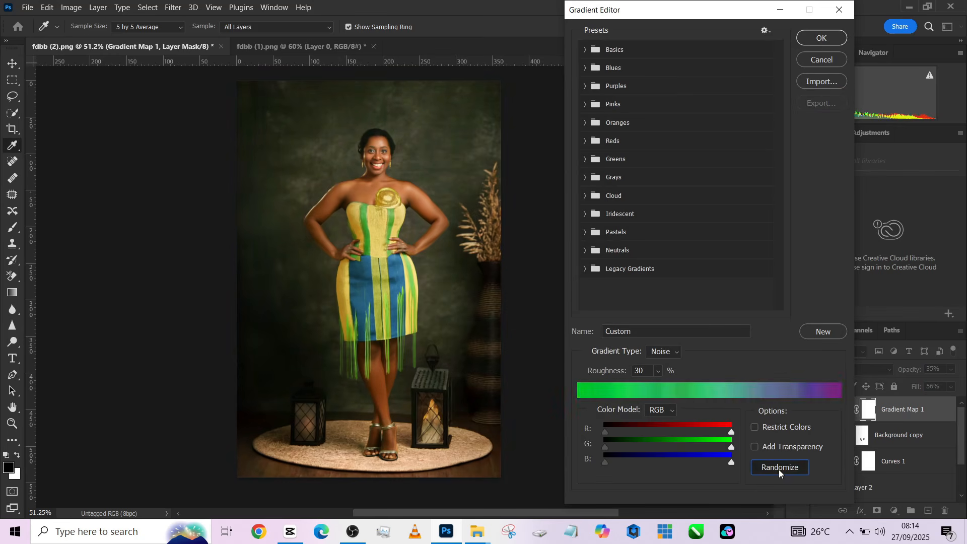
pyautogui.click(778, 468)
pyautogui.click(779, 469)
pyautogui.click(779, 468)
pyautogui.click(778, 468)
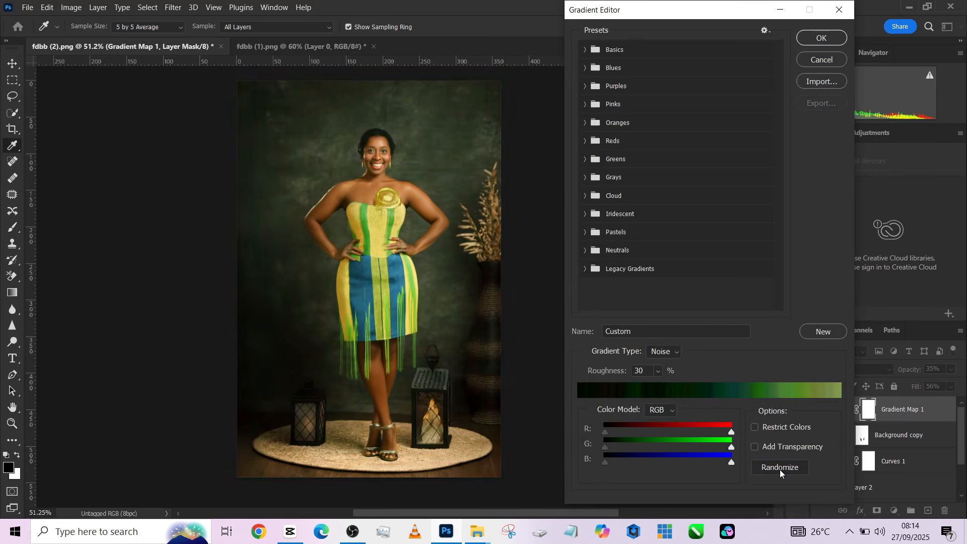
pyautogui.click(838, 38)
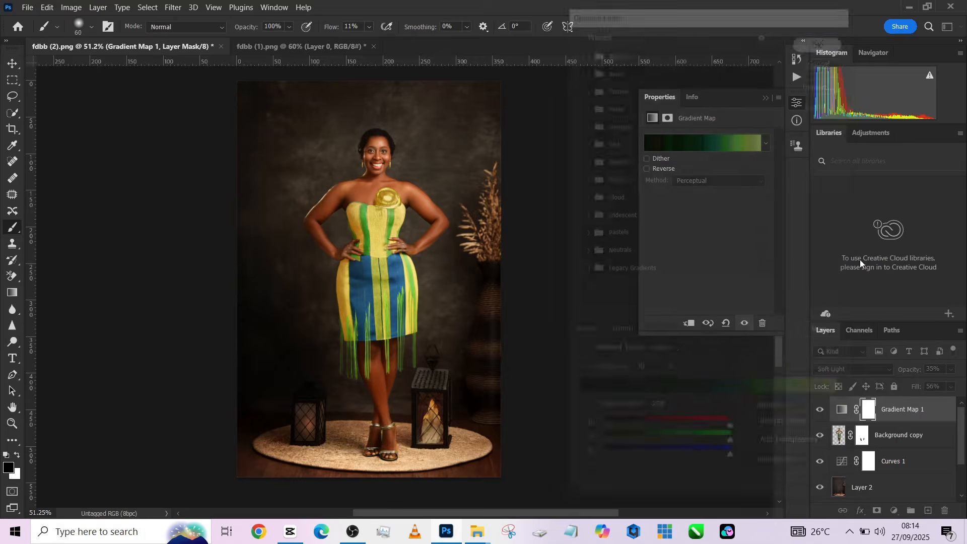
# Set the Gradient Map 1 layer's fill to 100% and opacity to 36%, and compare the image with the layer hidden and shown
pyautogui.click(820, 411)
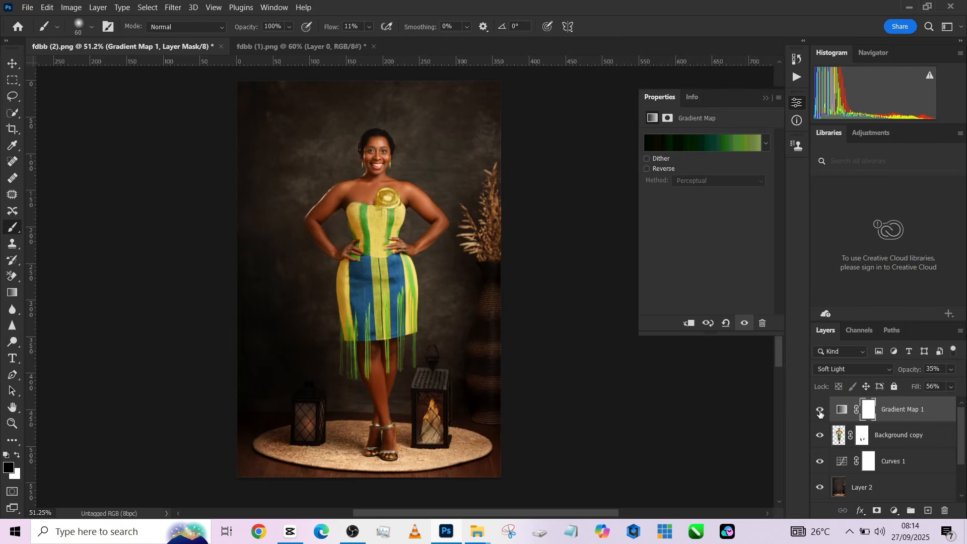
pyautogui.moveTo(910, 389); pyautogui.dragTo(966, 401)
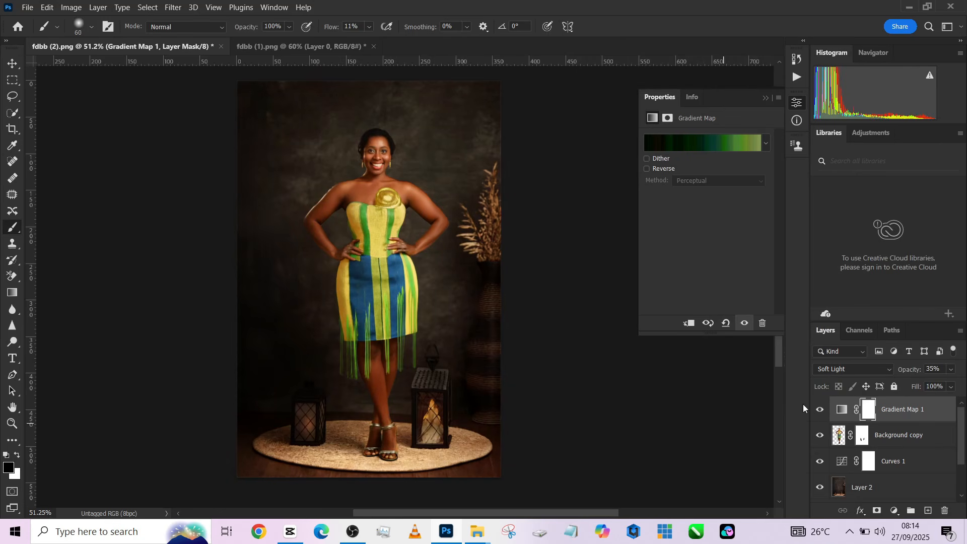
pyautogui.moveTo(909, 370); pyautogui.dragTo(910, 371)
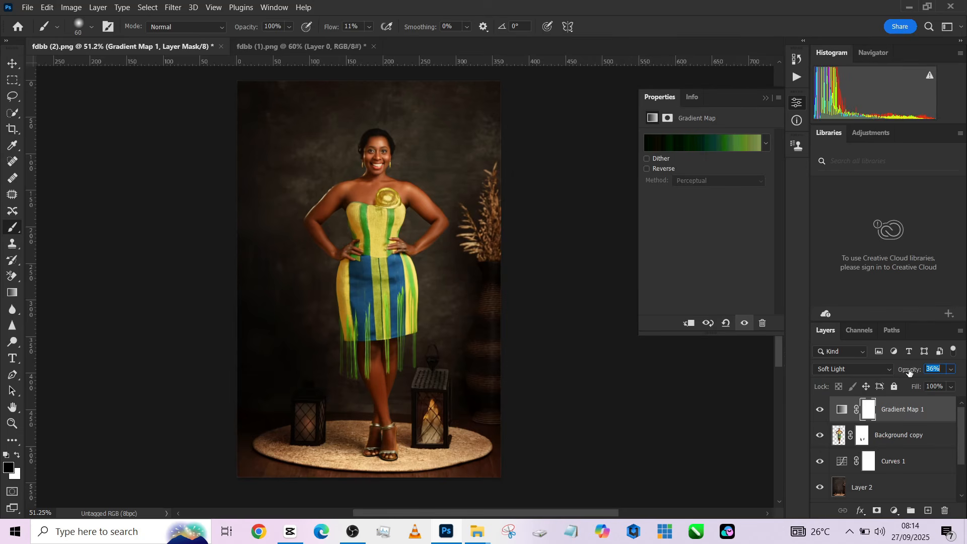
pyautogui.click(821, 410)
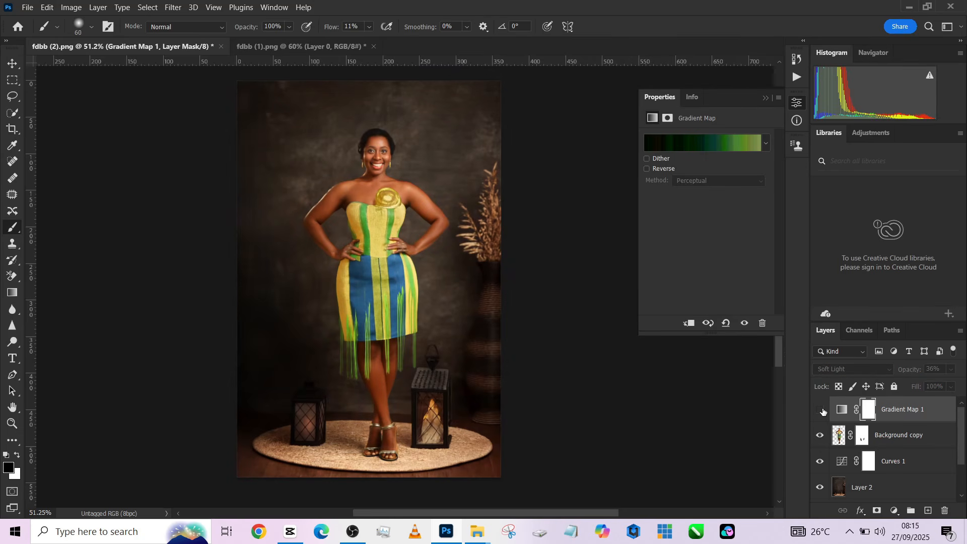
pyautogui.click(821, 410)
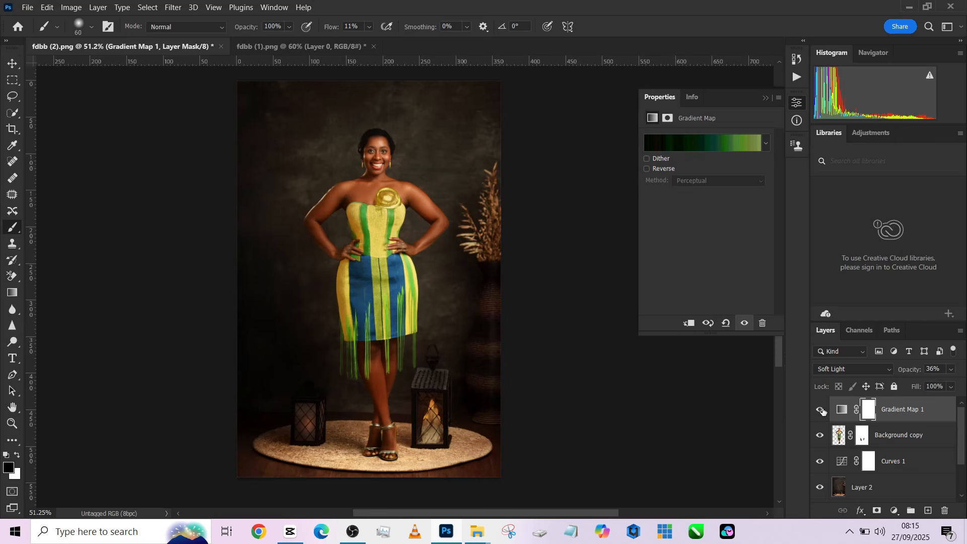
pyautogui.click(821, 410)
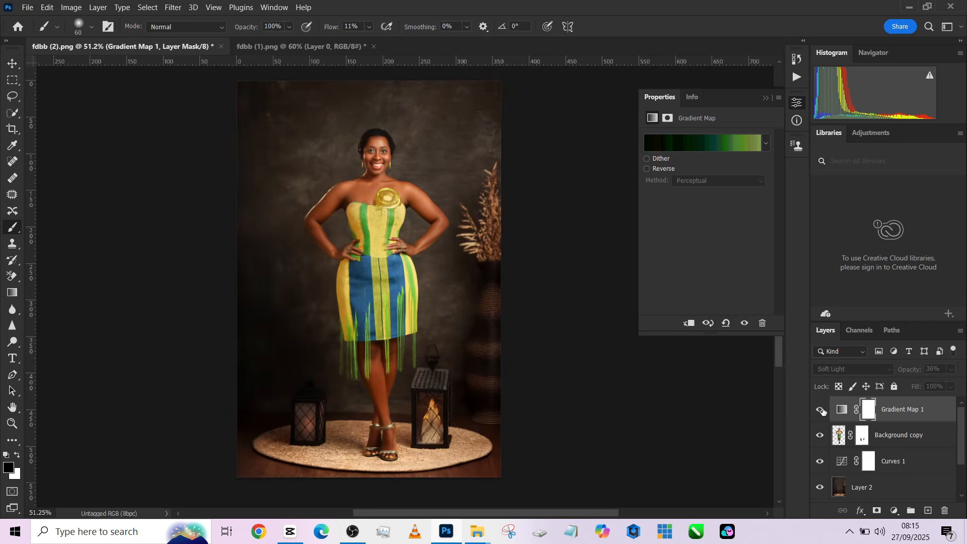
pyautogui.click(821, 410)
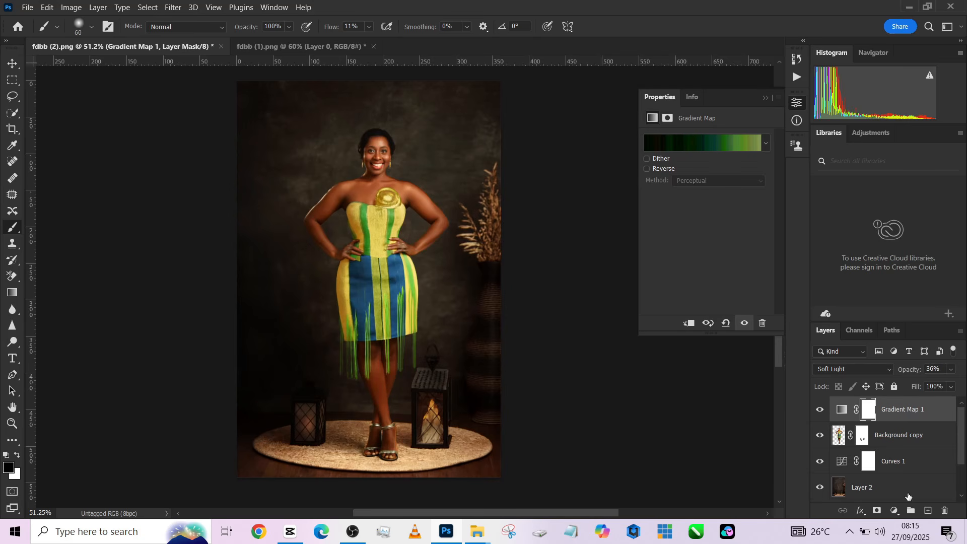
# Add a Color Lookup adjustment layer above Gradient Map 1 and load the 2Strip.look 3DLUT file
pyautogui.click(895, 510)
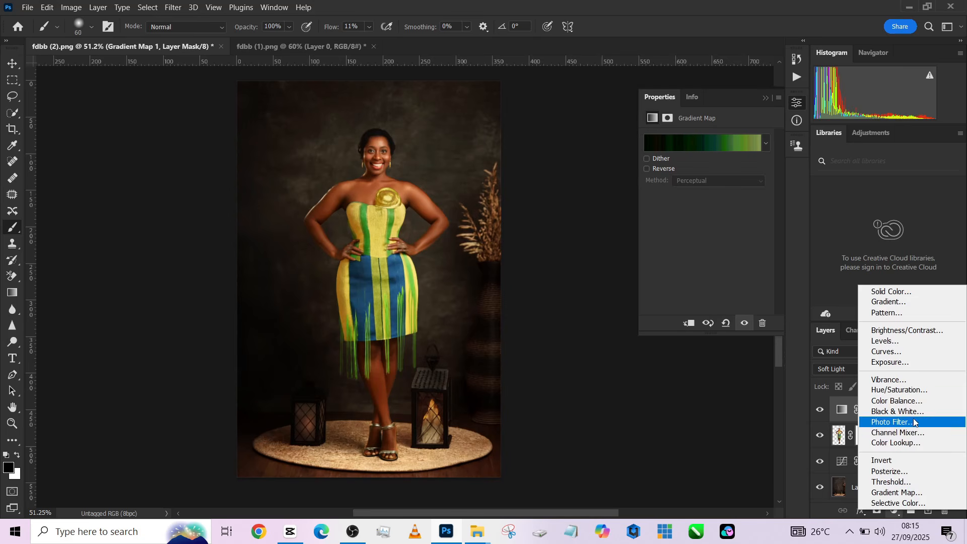
pyautogui.click(912, 444)
pyautogui.click(731, 139)
pyautogui.click(745, 188)
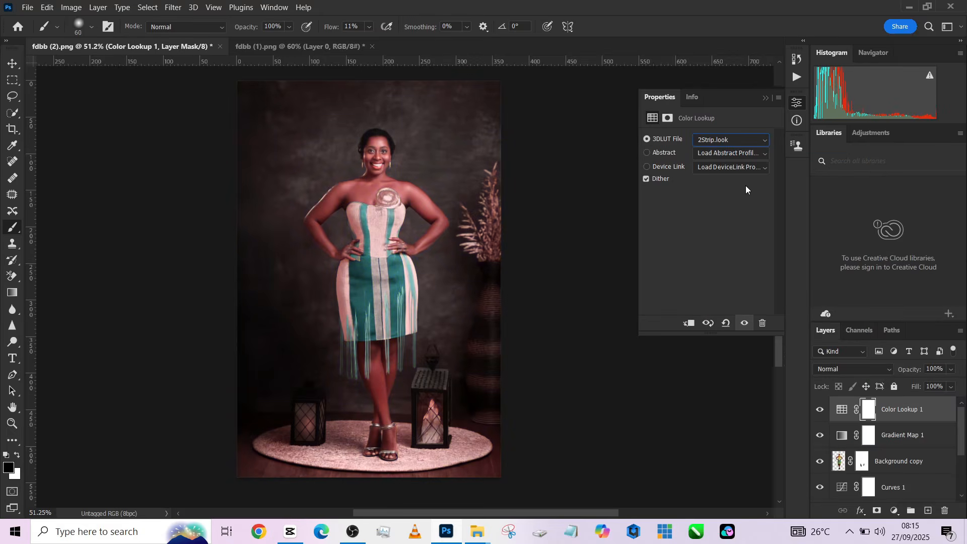
# Preview the available 3DLUT files one after another on the Color Lookup layer and settle on FallColors.look
pyautogui.press('Down')
pyautogui.press('Down')
pyautogui.press('Down')
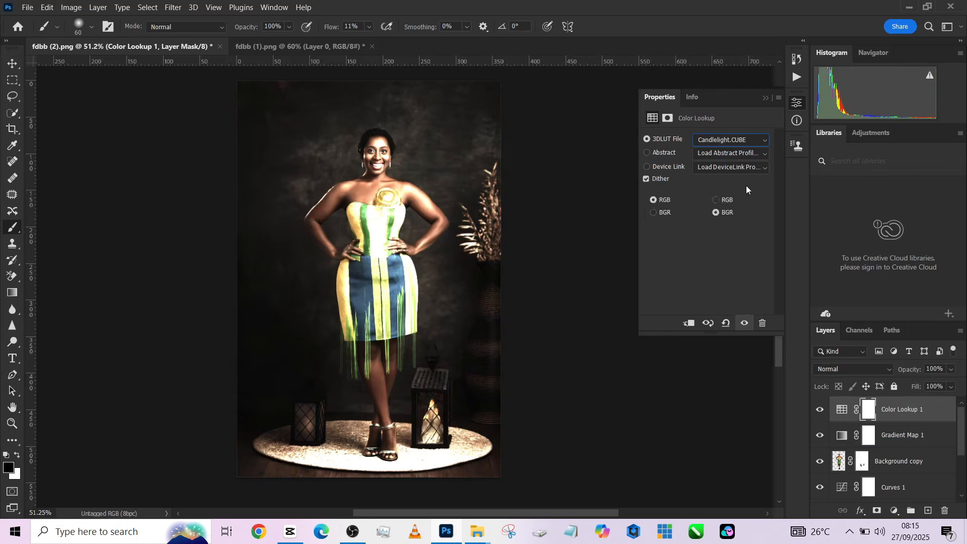
pyautogui.press('Down')
pyautogui.press('Down')
pyautogui.press('Down')
pyautogui.press('Down')
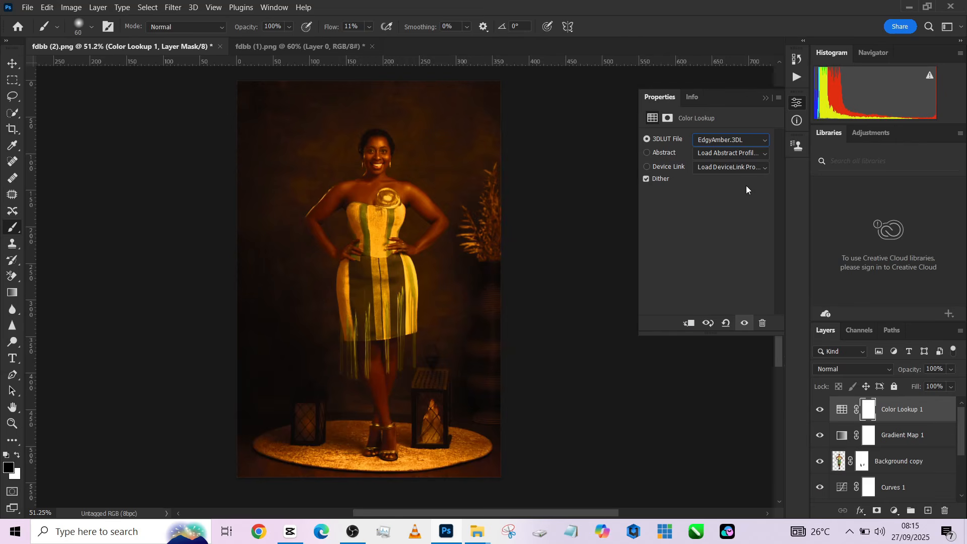
pyautogui.press('Down')
pyautogui.press('Down')
pyautogui.press('Down')
pyautogui.press('Down')
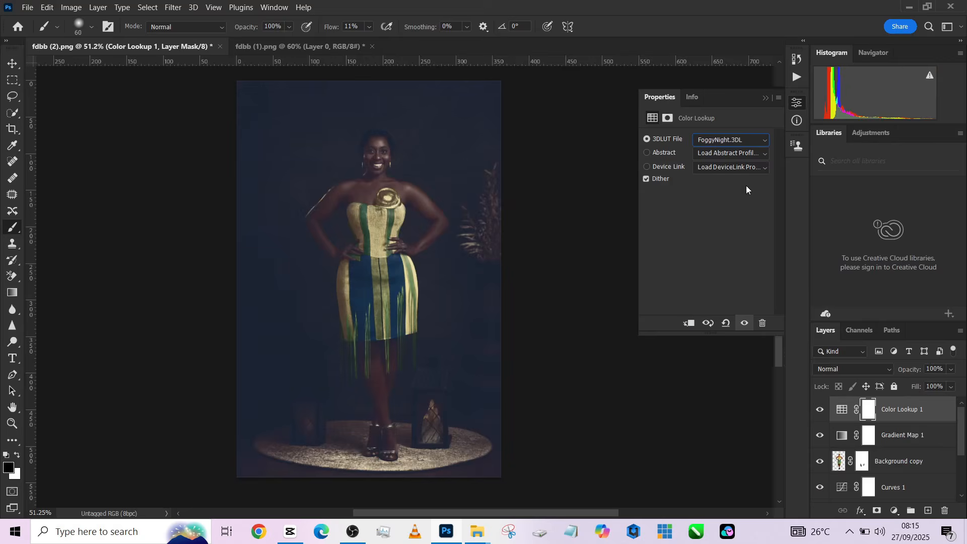
pyautogui.press('Down')
pyautogui.press('Down')
pyautogui.press('Down')
pyautogui.press('Down')
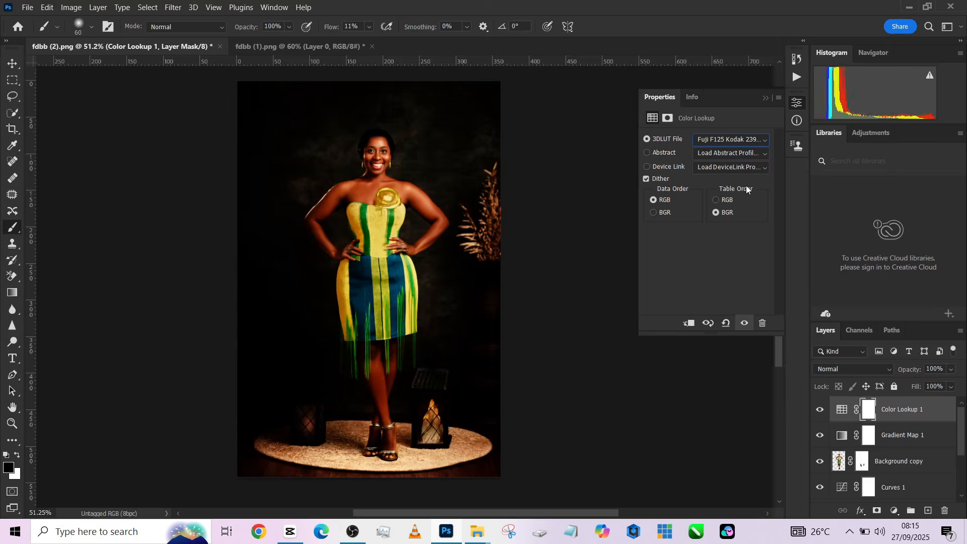
pyautogui.press('Down')
pyautogui.press('Down')
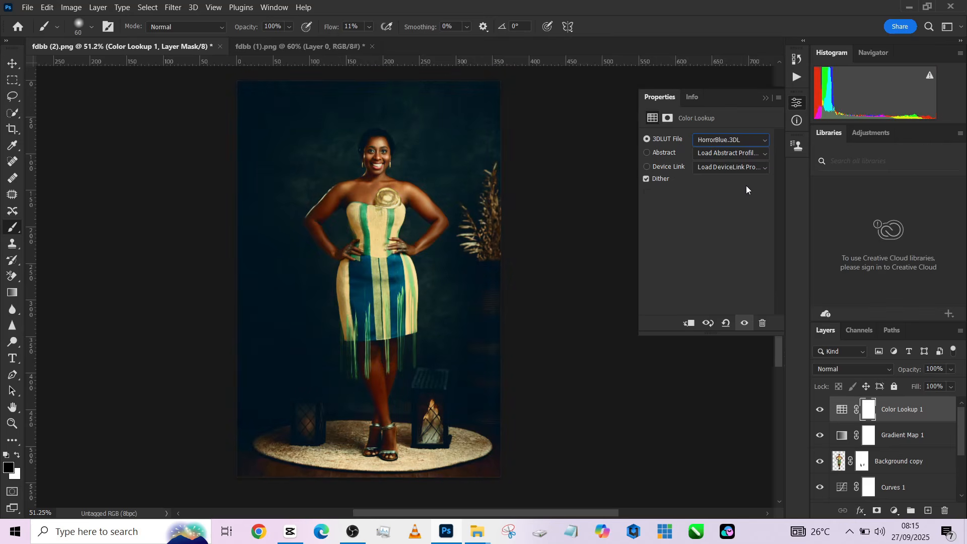
pyautogui.press('Down')
pyautogui.press('Down')
pyautogui.press('Down')
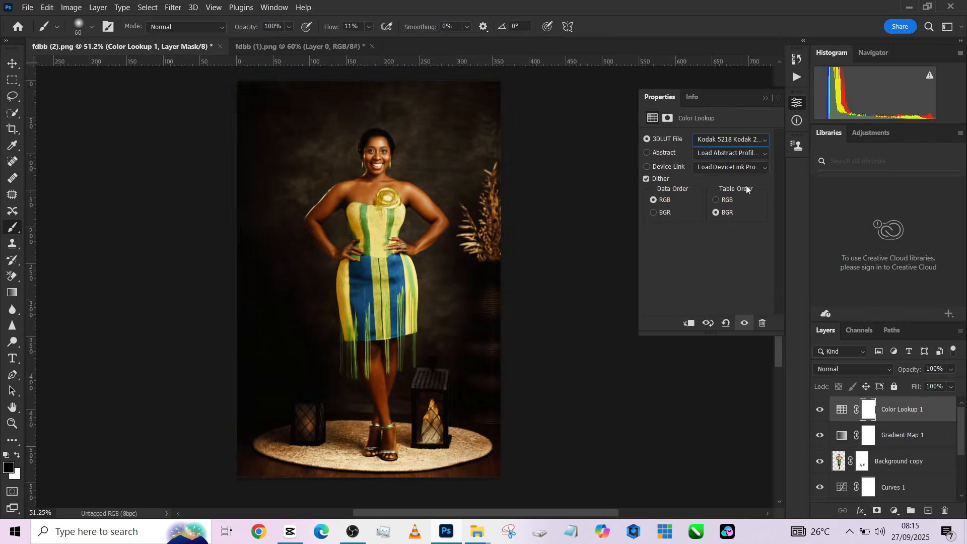
pyautogui.press('Down')
pyautogui.press('Down')
pyautogui.press('Down')
pyautogui.press('Down')
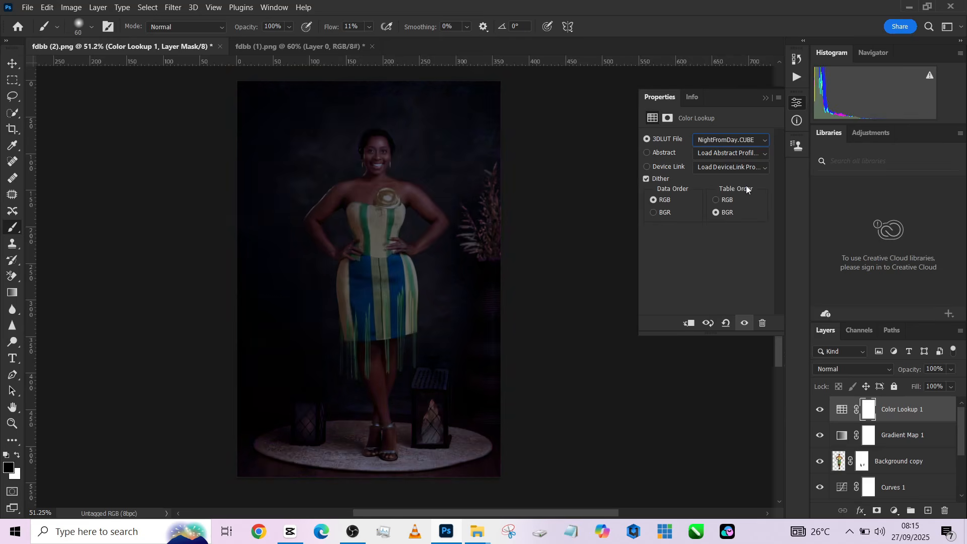
pyautogui.press('Down')
pyautogui.press('Up')
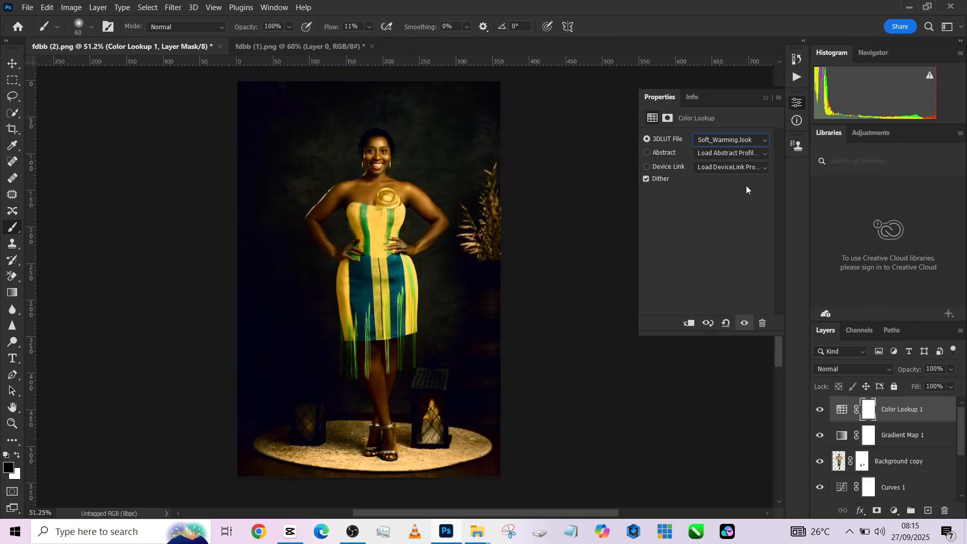
pyautogui.press('Down')
pyautogui.press('Down')
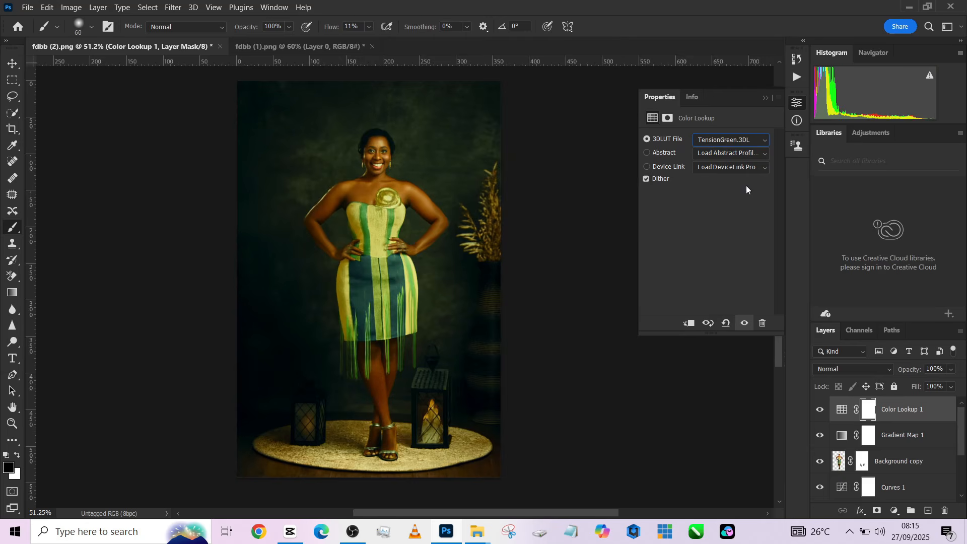
pyautogui.press('Down')
pyautogui.press('Down')
pyautogui.press('Down')
pyautogui.press('Down')
pyautogui.press('Down')
pyautogui.press('Down')
pyautogui.press('Down')
pyautogui.press('Down')
pyautogui.press('Down')
pyautogui.press('Down')
pyautogui.press('Down')
pyautogui.press('Down')
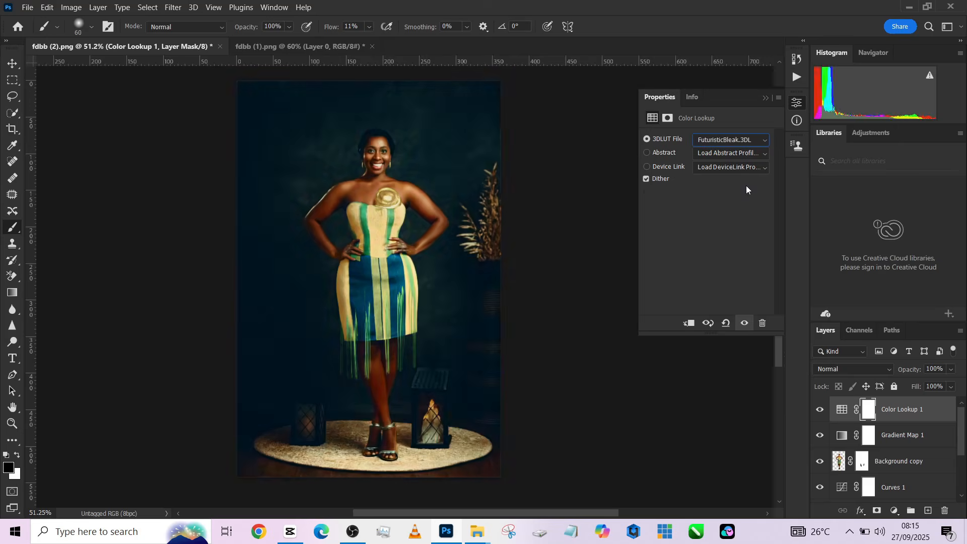
pyautogui.press('Down')
pyautogui.press('Down')
pyautogui.press('Down')
pyautogui.press('Down')
pyautogui.press('Down')
pyautogui.press('Down')
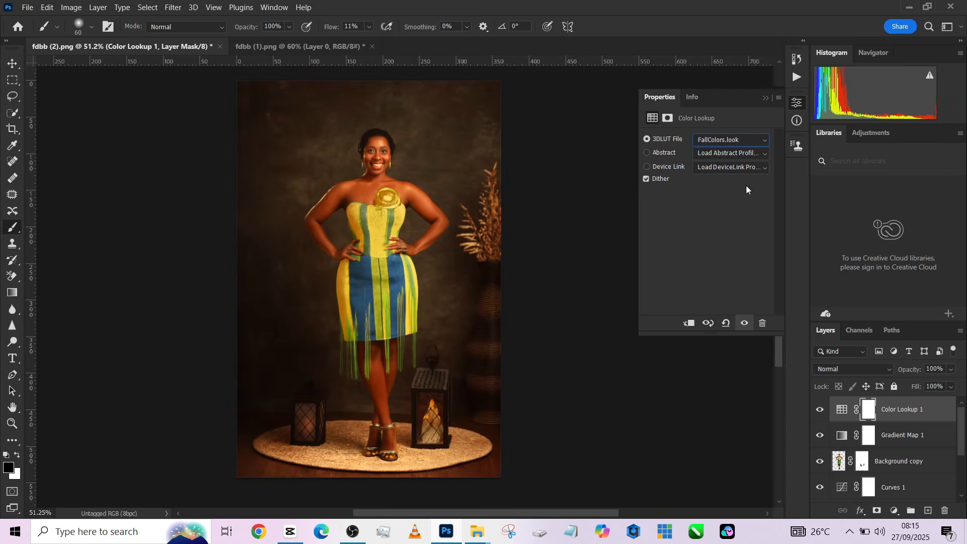
# Lower the Color Lookup 1 layer's fill to 16% and compare the image with the layer hidden and shown
pyautogui.click(951, 387)
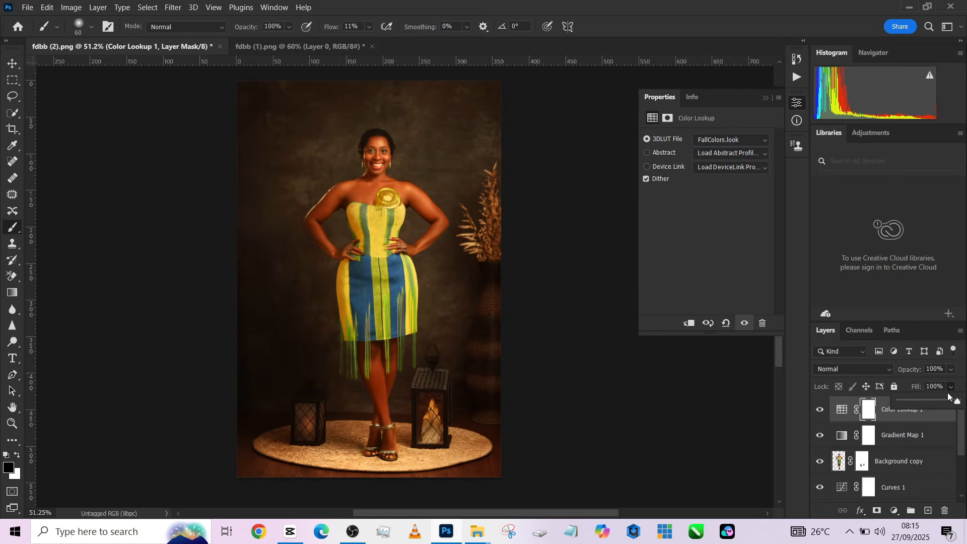
pyautogui.moveTo(949, 396); pyautogui.dragTo(910, 404)
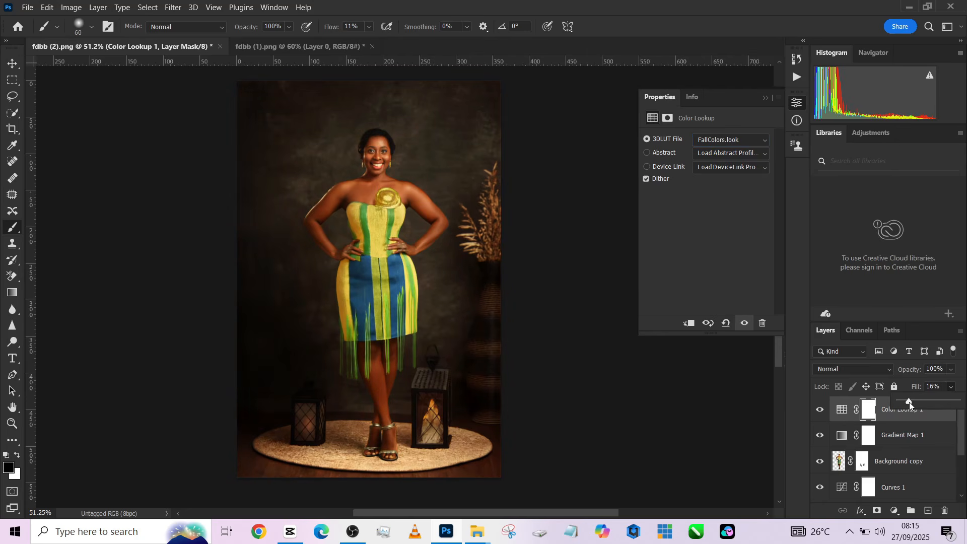
pyautogui.click(826, 411)
pyautogui.click(826, 411)
pyautogui.click(825, 411)
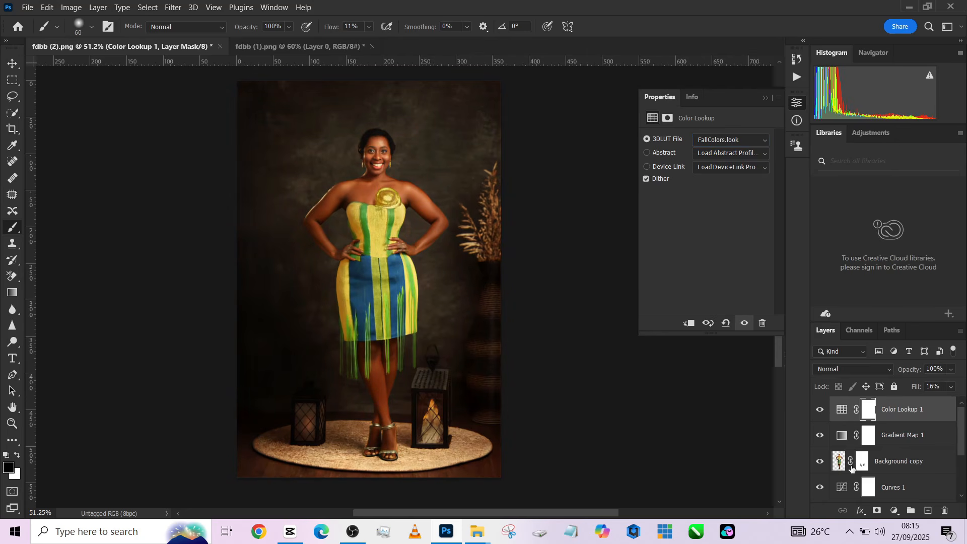
# Add a Curves adjustment layer on top, brighten with a point at input 177, output 193, and undo a trial shadow point
pyautogui.click(895, 511)
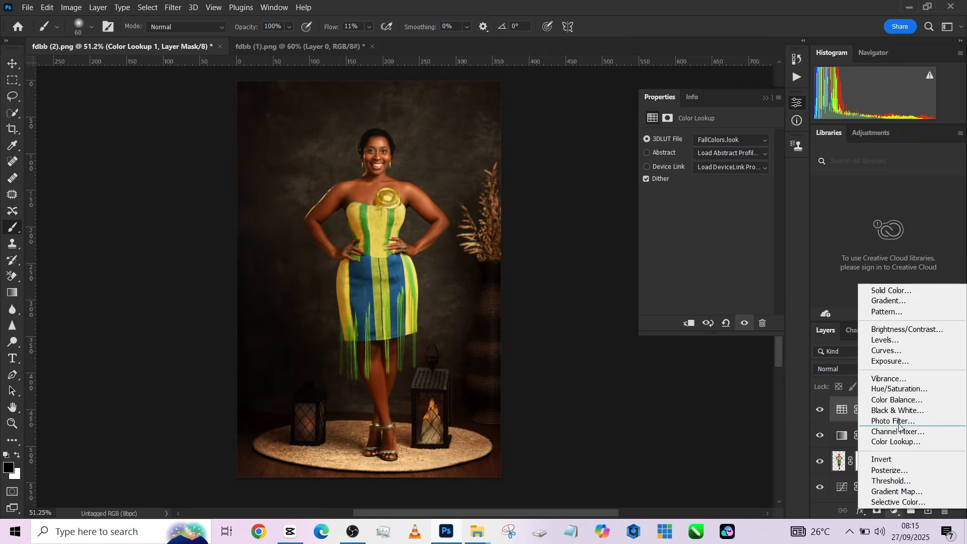
pyautogui.click(888, 351)
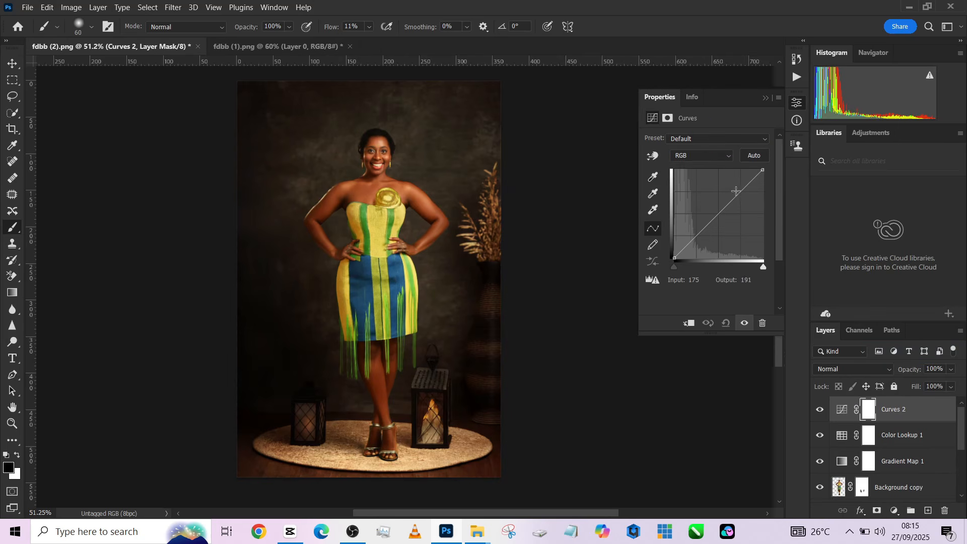
pyautogui.click(736, 191)
pyautogui.moveTo(675, 267); pyautogui.dragTo(686, 244)
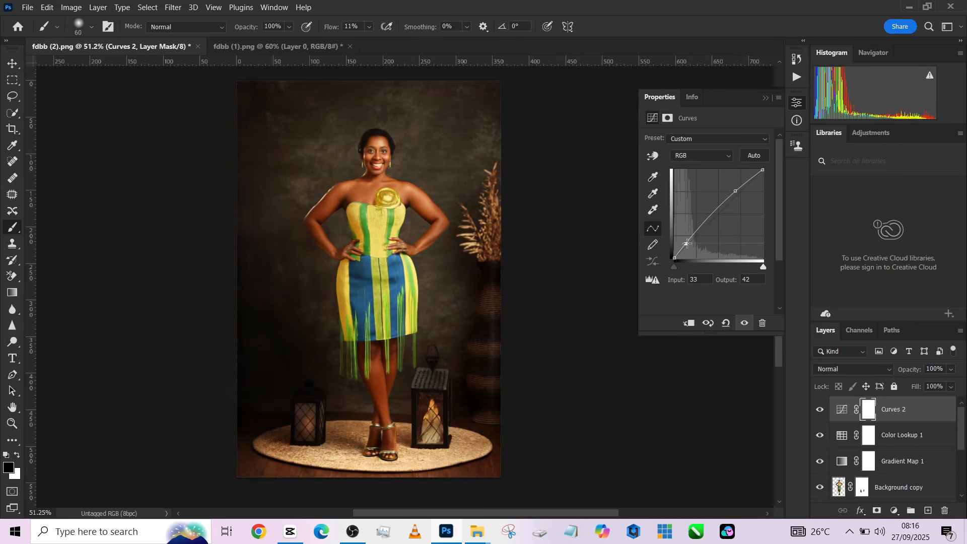
pyautogui.hotkey('ctrl', 'z')
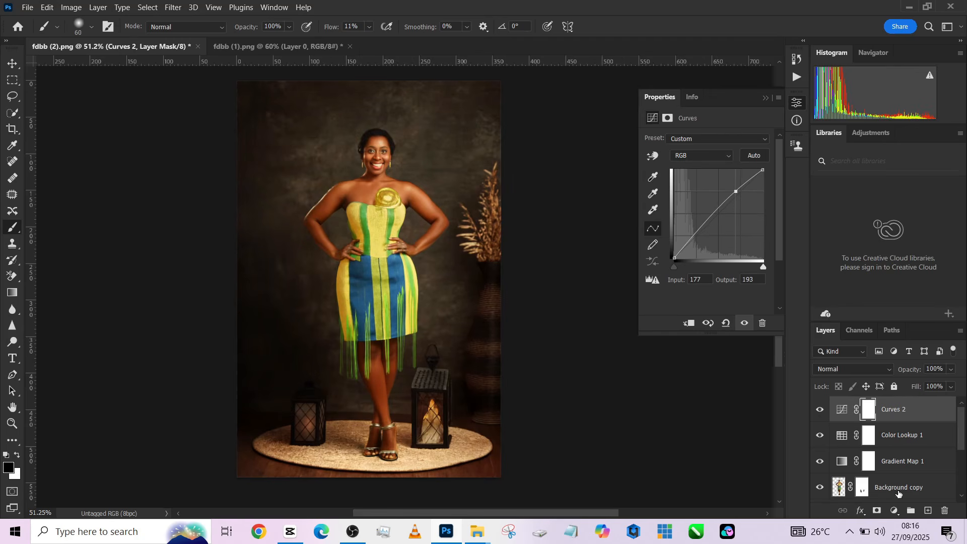
# Add a Photo Filter adjustment layer on top, choose Cooling Filter (80), and lower the layer's opacity to 32%
pyautogui.click(894, 511)
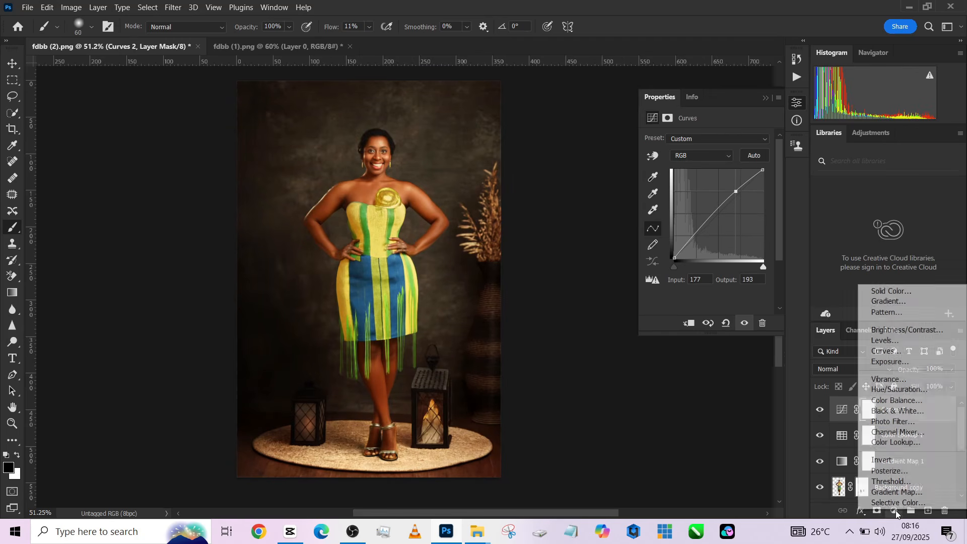
pyautogui.click(900, 423)
pyautogui.click(711, 139)
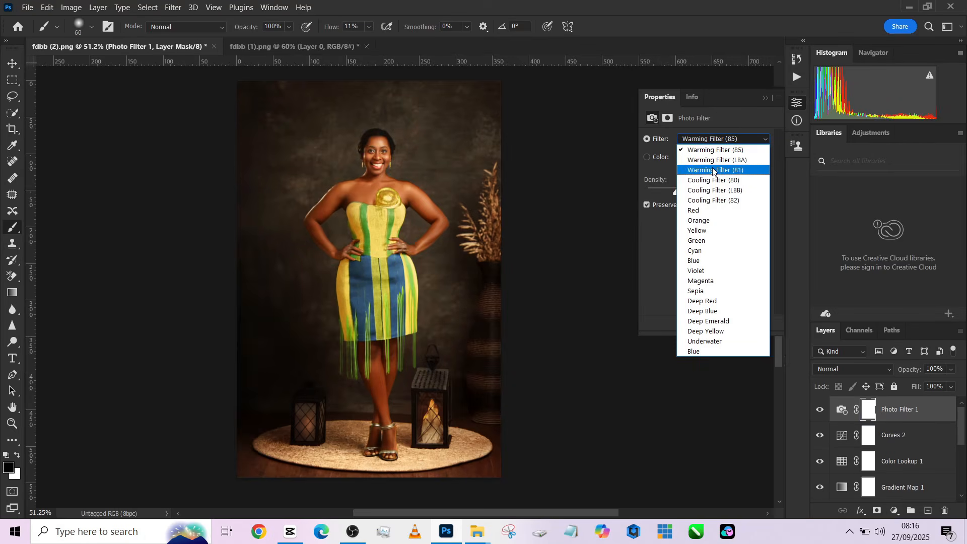
pyautogui.click(711, 180)
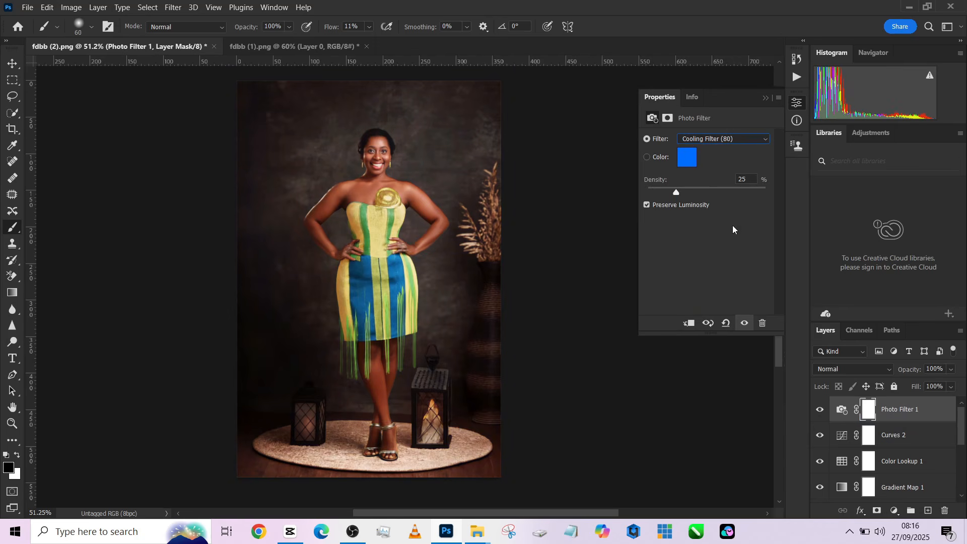
pyautogui.click(951, 371)
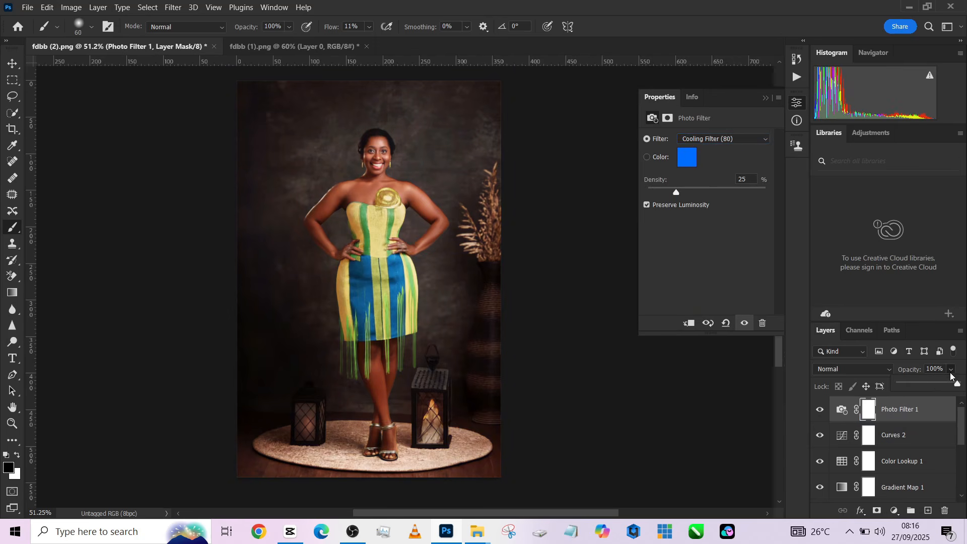
pyautogui.moveTo(951, 375); pyautogui.dragTo(918, 382)
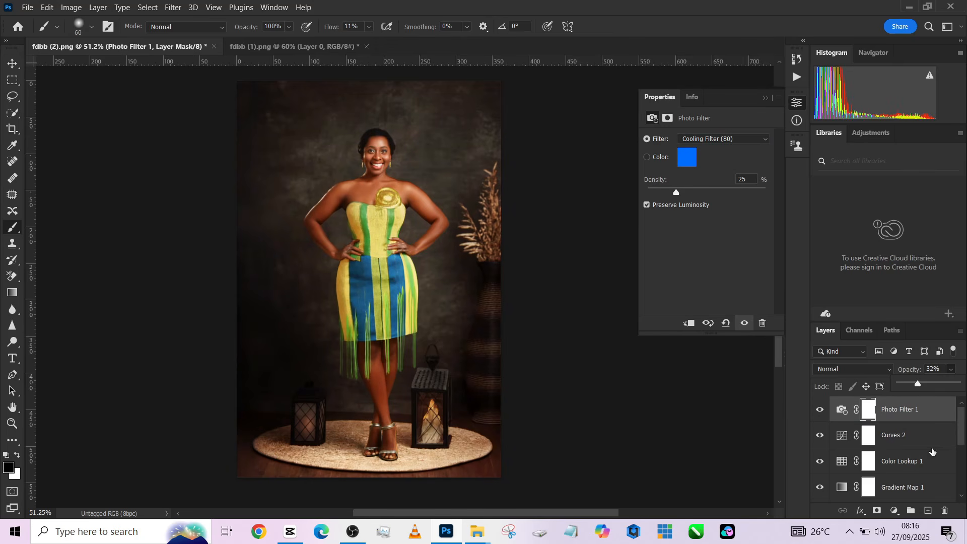
# Group the adjustment layers from Photo Filter 1 down to Gradient Map 1 and compare the image with the group hidden and shown
pyautogui.click(936, 491)
pyautogui.keyDown('shift'); pyautogui.click(938, 490); pyautogui.keyUp('shift')
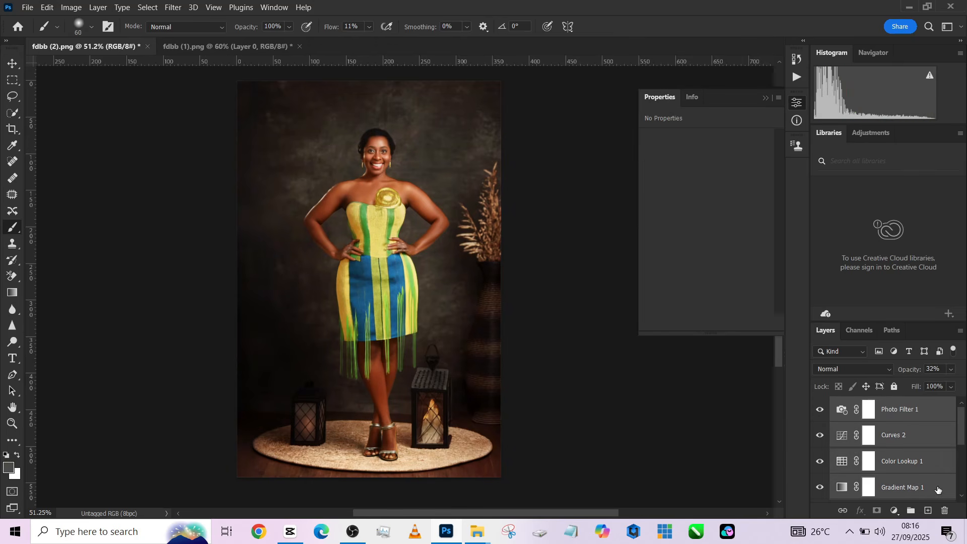
pyautogui.hotkey('ctrl', 'g')
pyautogui.click(820, 406)
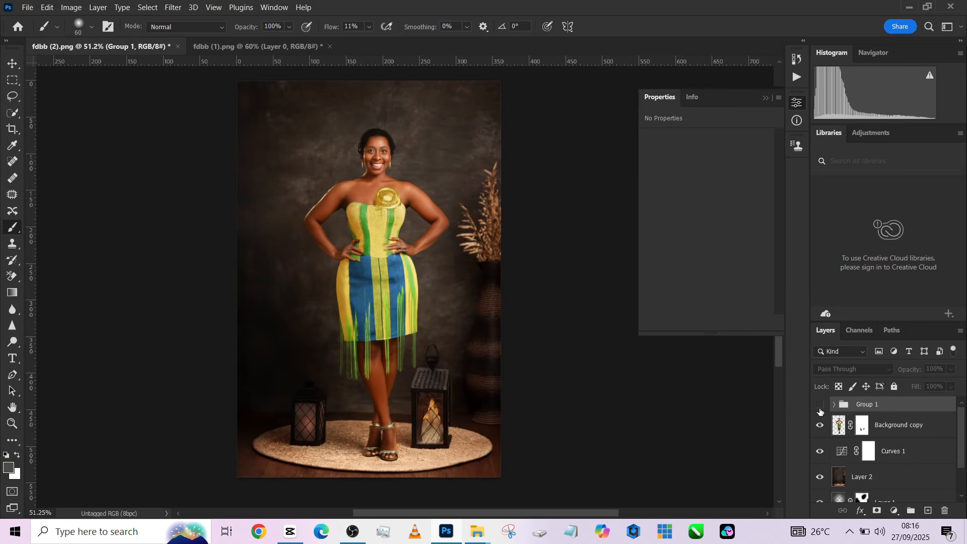
pyautogui.click(820, 406)
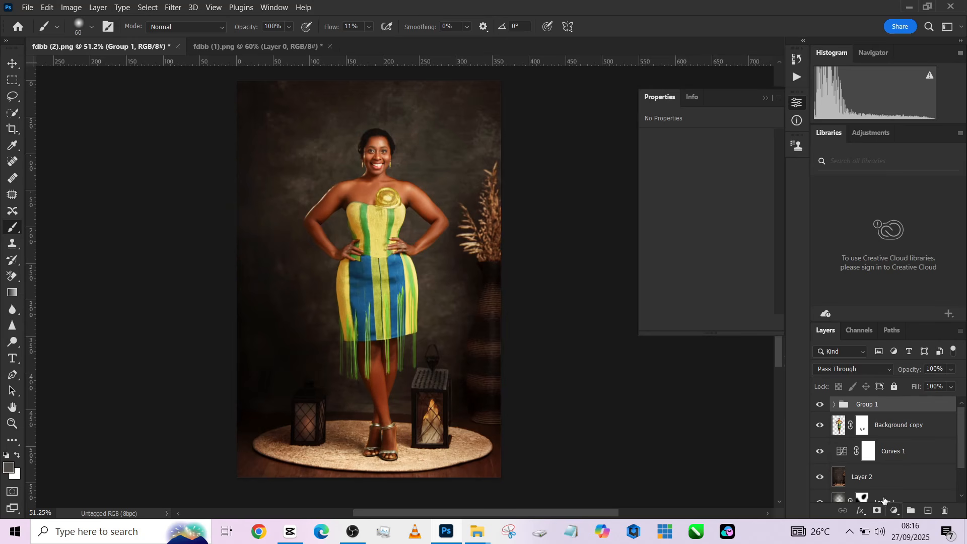
# Check the effect of the Curves 1 layer, and brighten it slightly with a curve point at input 102, output 111
pyautogui.click(924, 457)
pyautogui.click(822, 453)
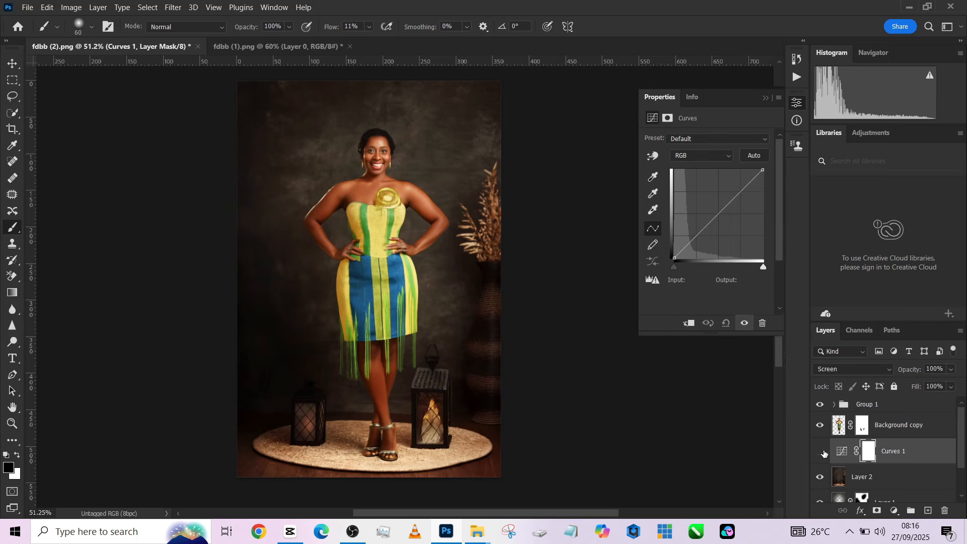
pyautogui.click(822, 453)
pyautogui.click(710, 220)
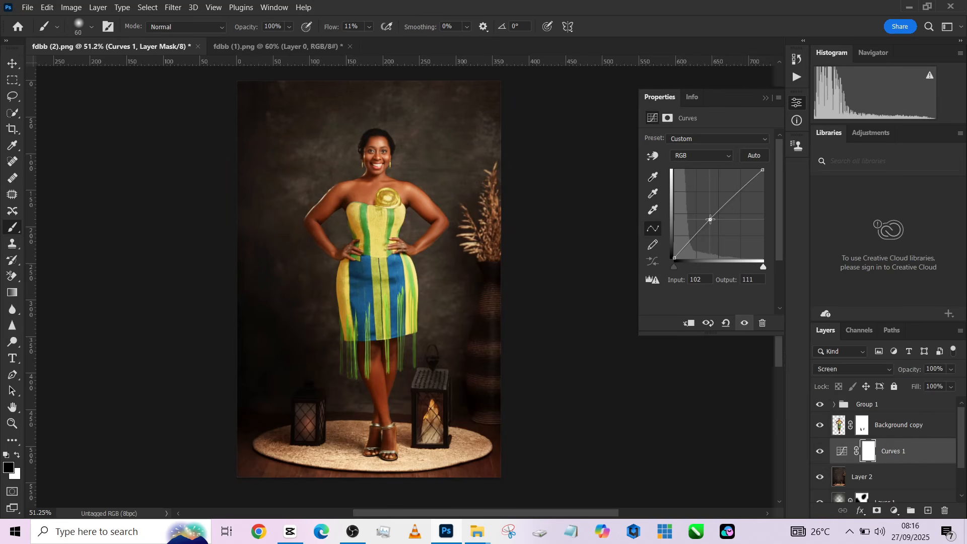
# Apply a Camera Raw Filter to Layer 2 with Vignetting set to -53
pyautogui.scroll(-1, 896, 450)
pyautogui.click(882, 447)
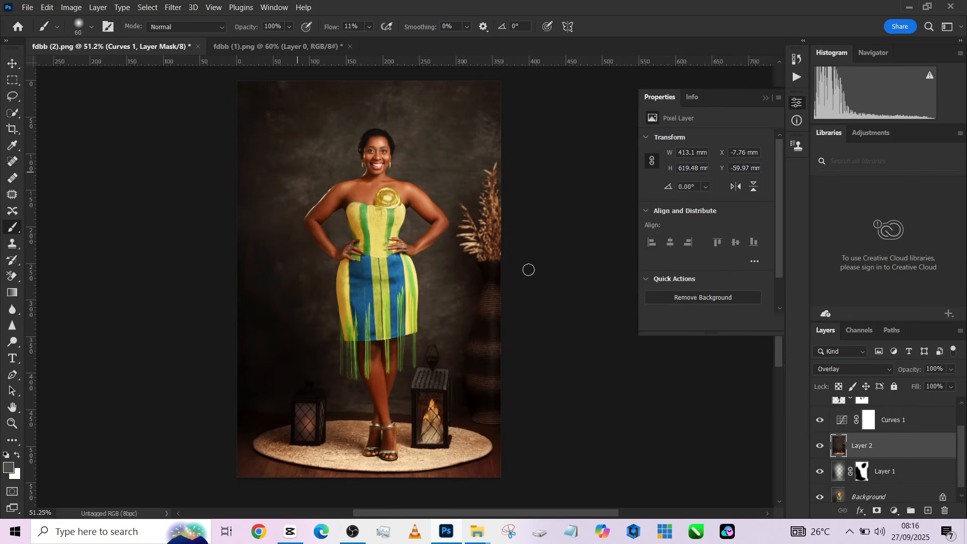
pyautogui.click(173, 7)
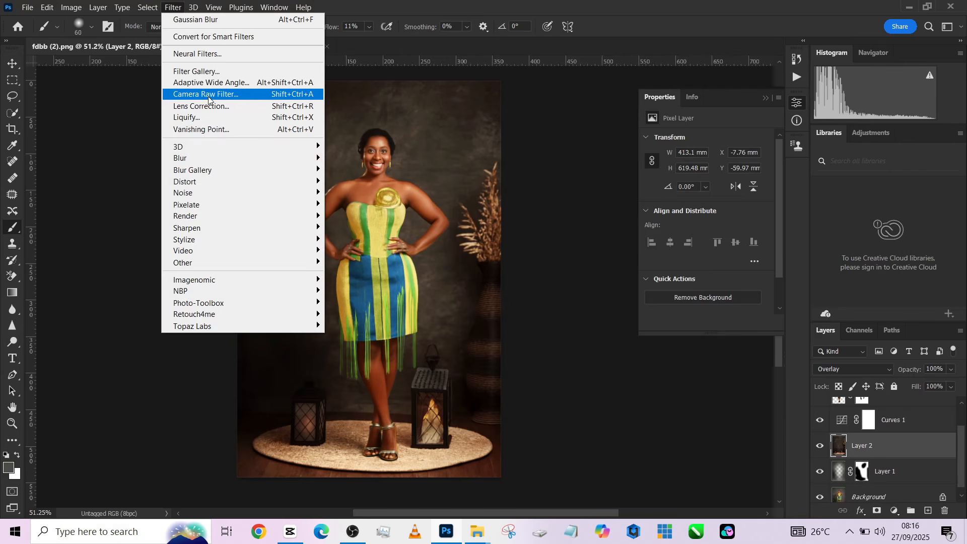
pyautogui.click(208, 96)
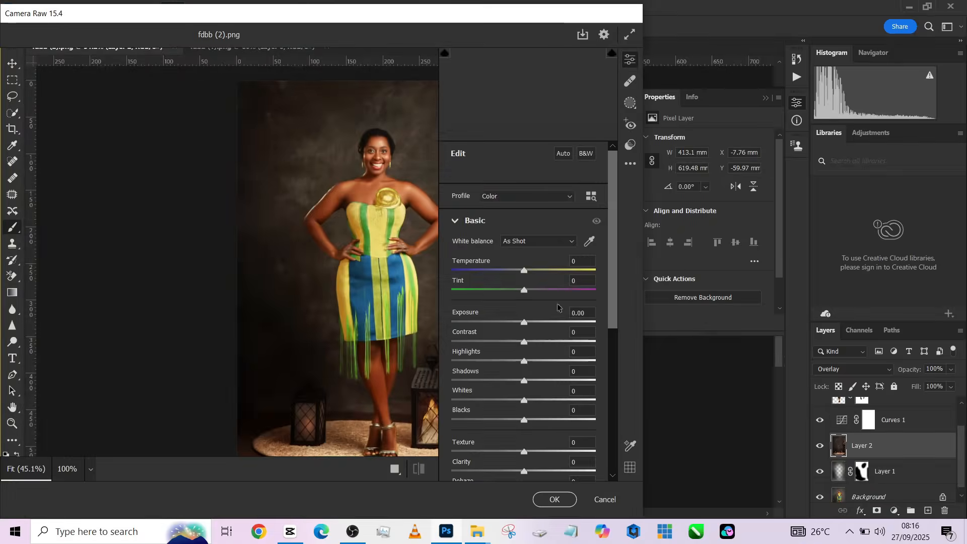
pyautogui.scroll(-10, 485, 462)
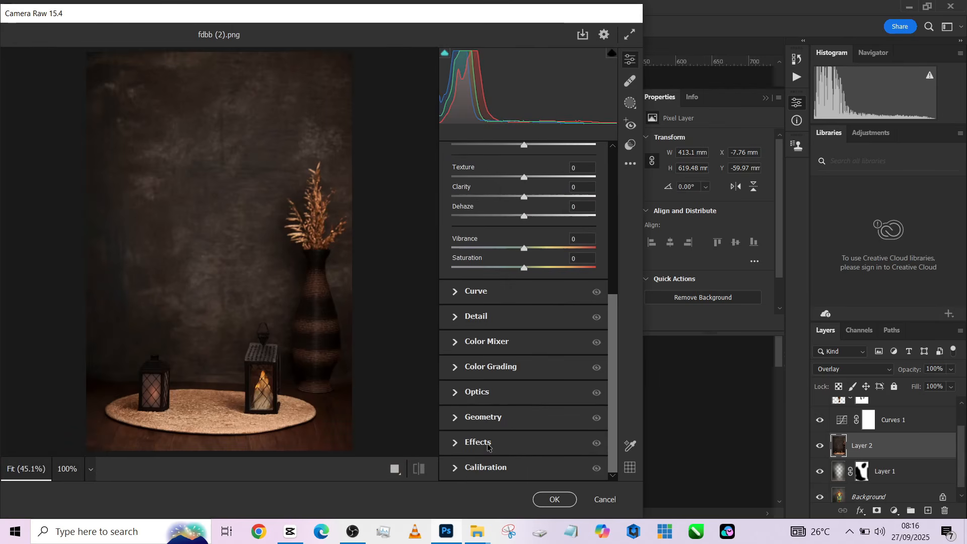
pyautogui.click(487, 442)
pyautogui.moveTo(524, 339); pyautogui.dragTo(486, 339)
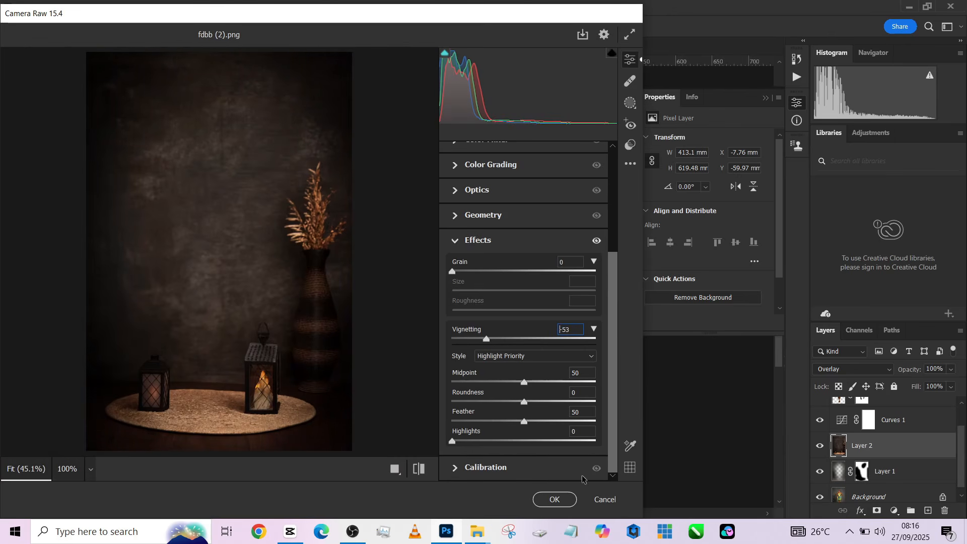
pyautogui.click(556, 500)
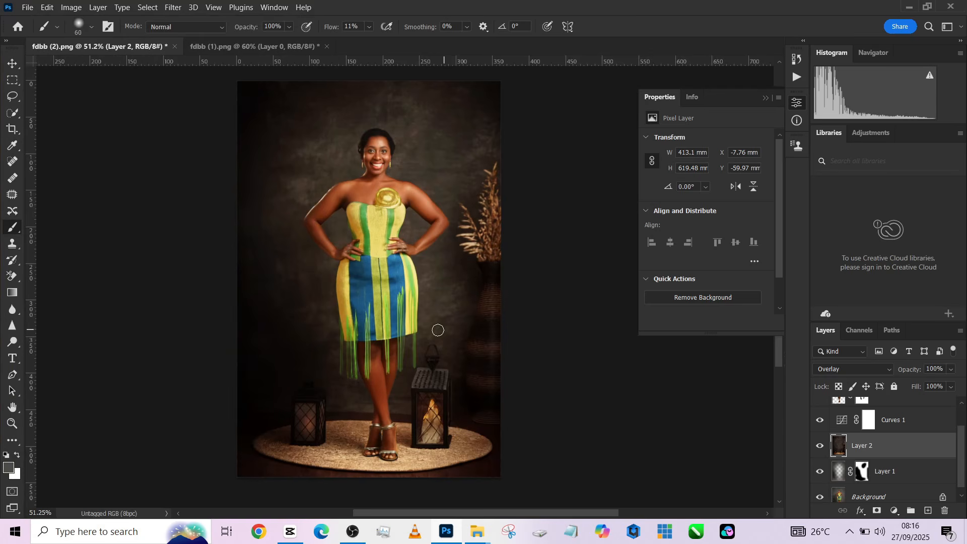
# Compare the edited composite with the Background layer alone, restoring all layers
pyautogui.scroll(-1, 899, 482)
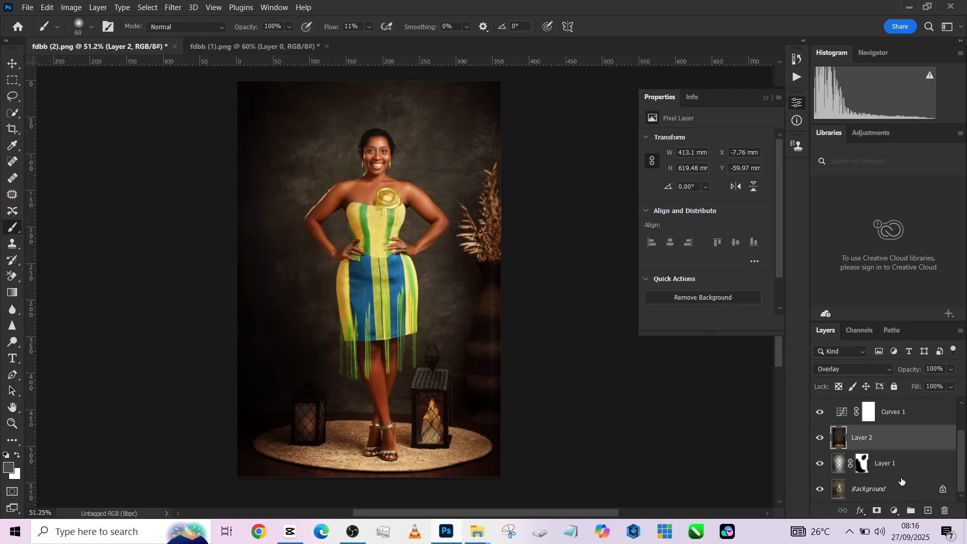
pyautogui.keyDown('alt'); pyautogui.click(820, 490); pyautogui.keyUp('alt')
pyautogui.keyDown('alt'); pyautogui.click(821, 491); pyautogui.keyUp('alt')
# Save a history snapshot of the finished edit and compare it repeatedly with the original fdbb (2).png state, ending on the snapshot
pyautogui.click(796, 59)
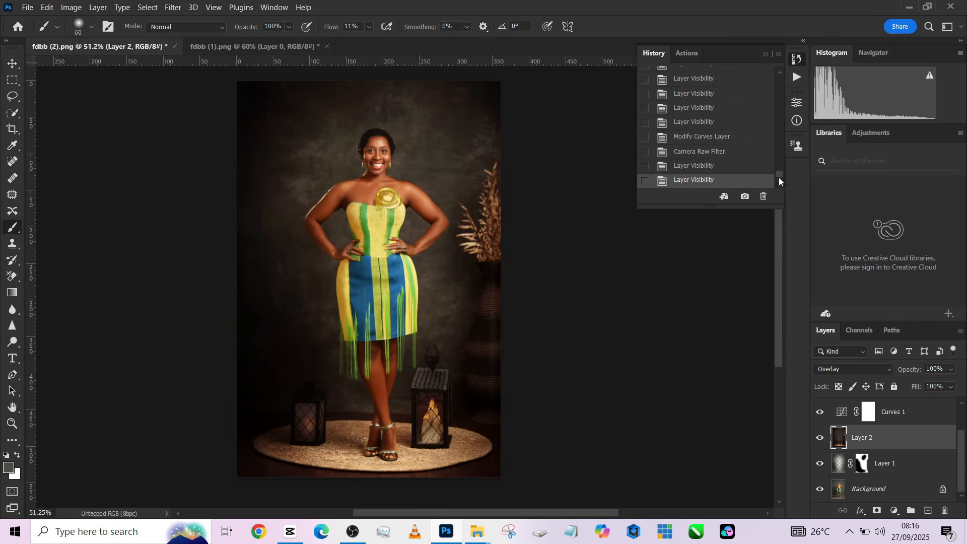
pyautogui.moveTo(782, 177); pyautogui.dragTo(781, 65)
pyautogui.click(726, 81)
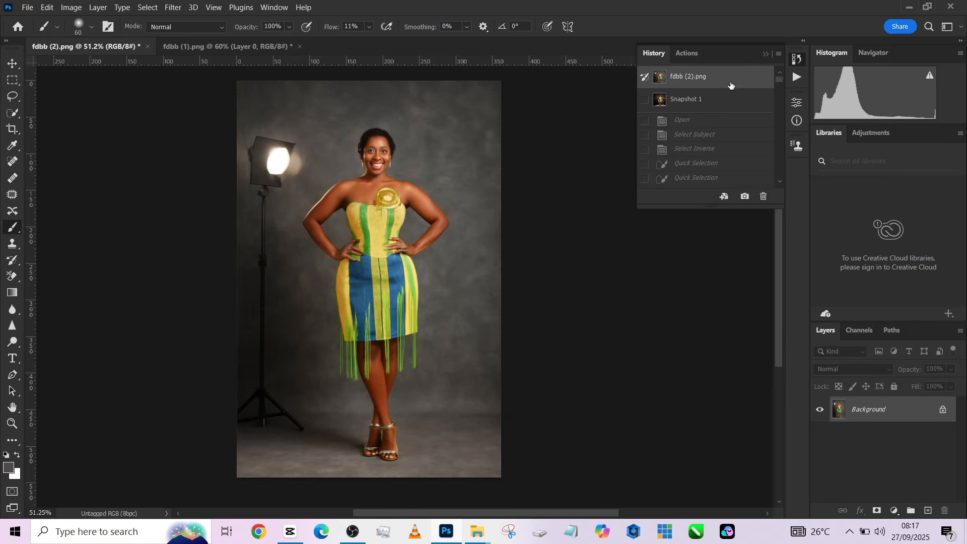
pyautogui.click(726, 100)
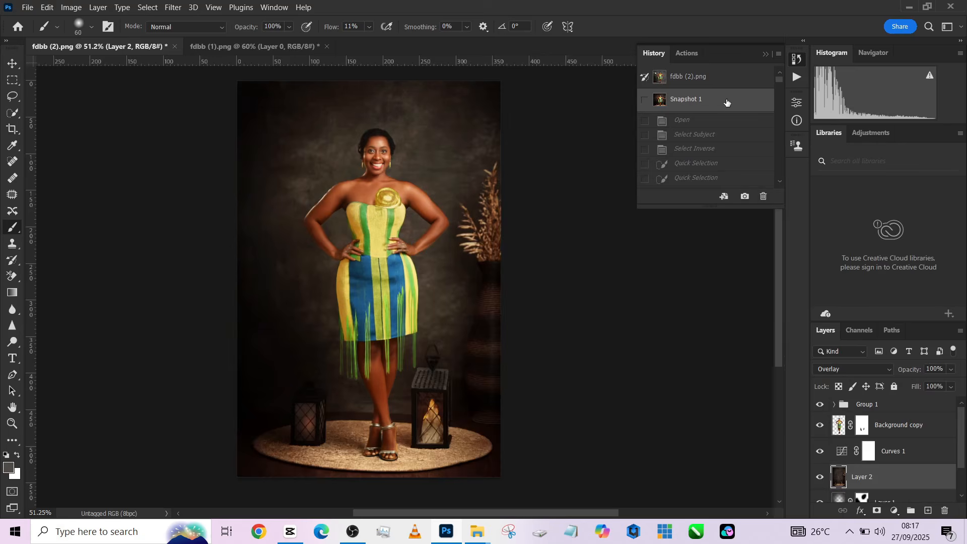
pyautogui.click(731, 82)
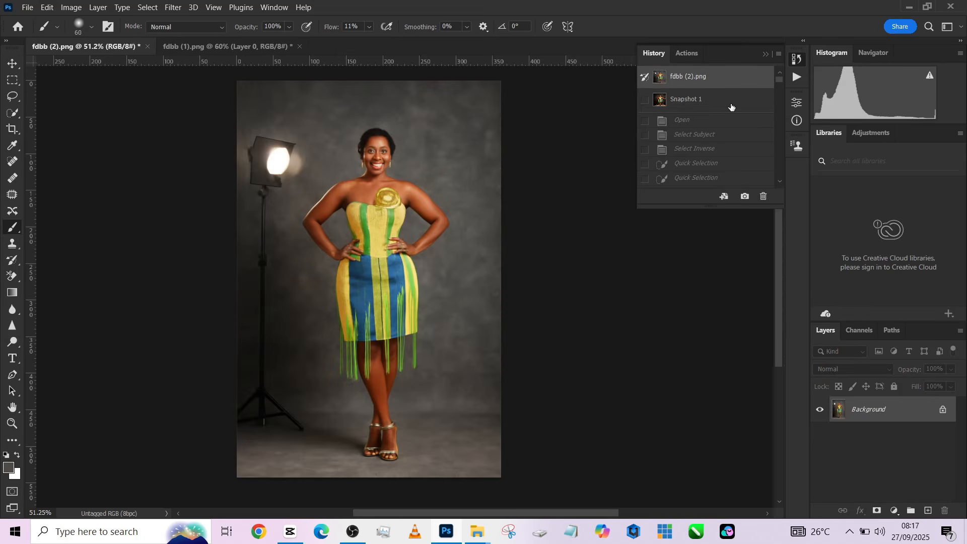
pyautogui.click(732, 107)
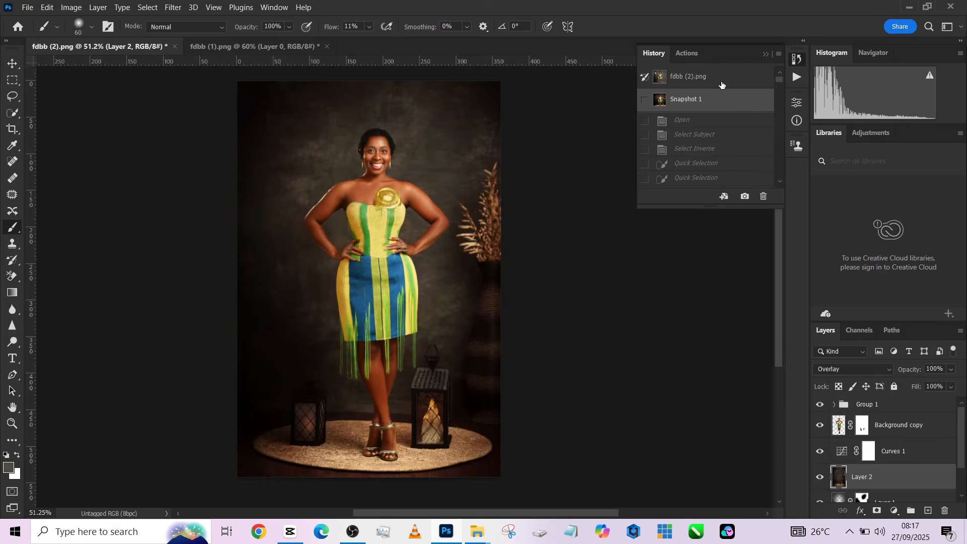
pyautogui.click(725, 84)
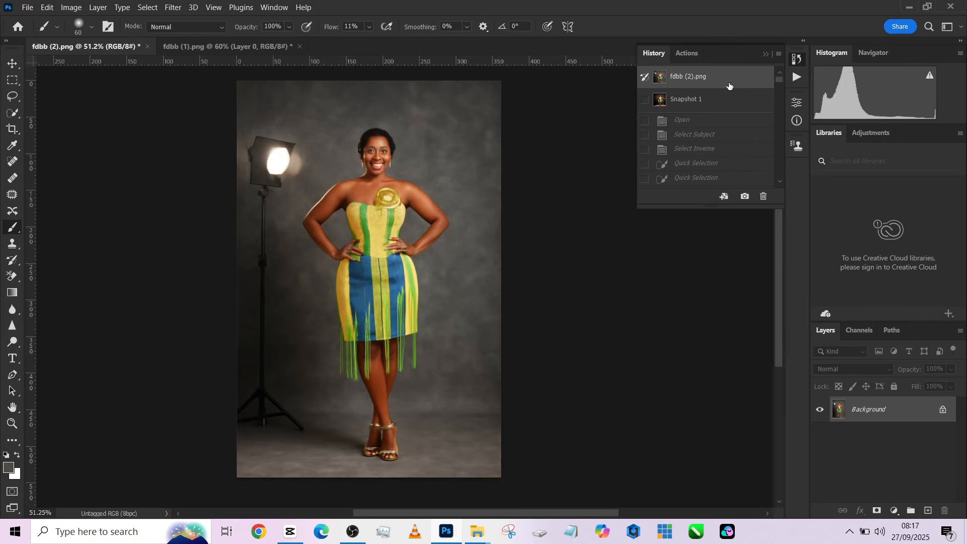
pyautogui.click(728, 104)
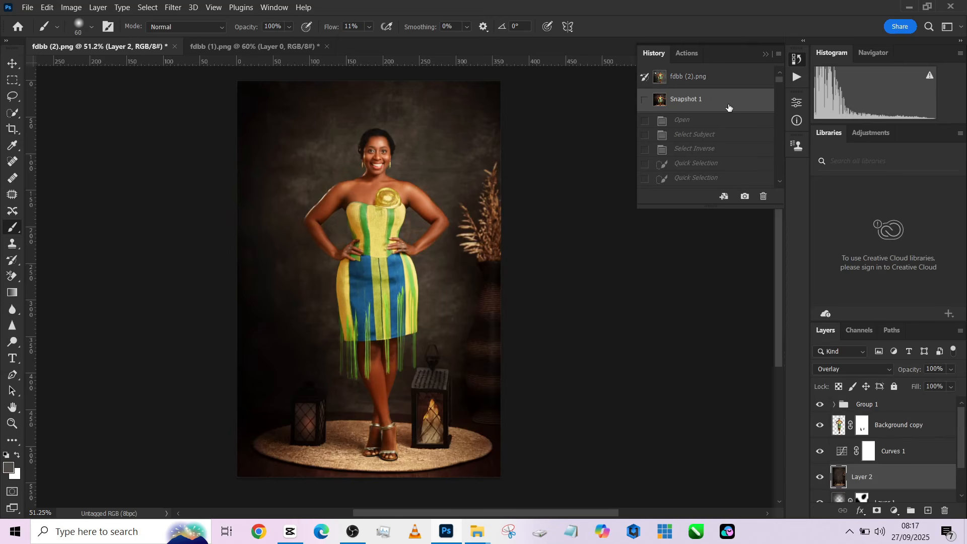